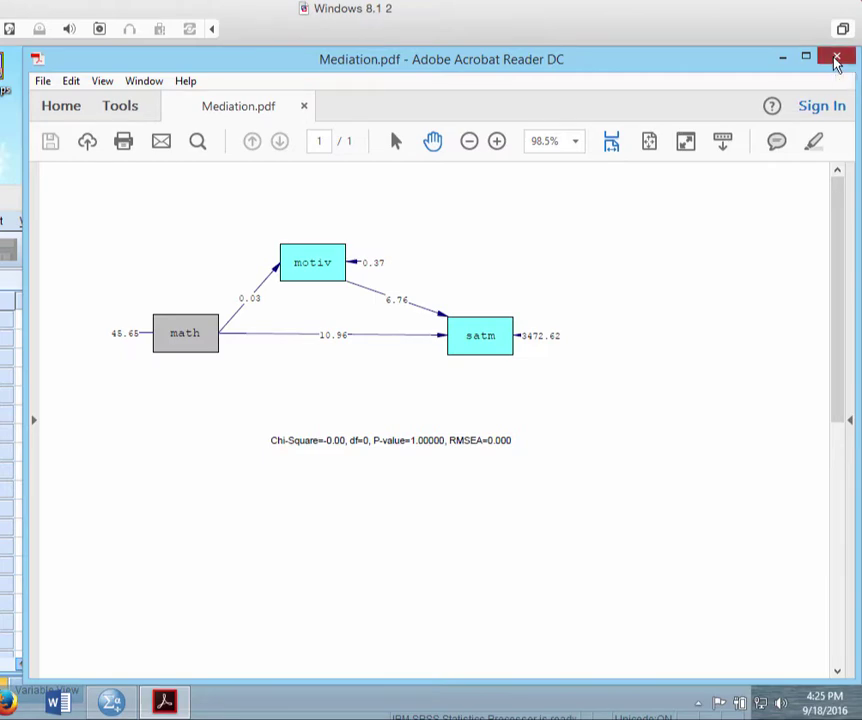
# Step: Close Mediation.pdf in Acrobat Reader so the Mediation folder window is visible
pyautogui.click(836, 62)
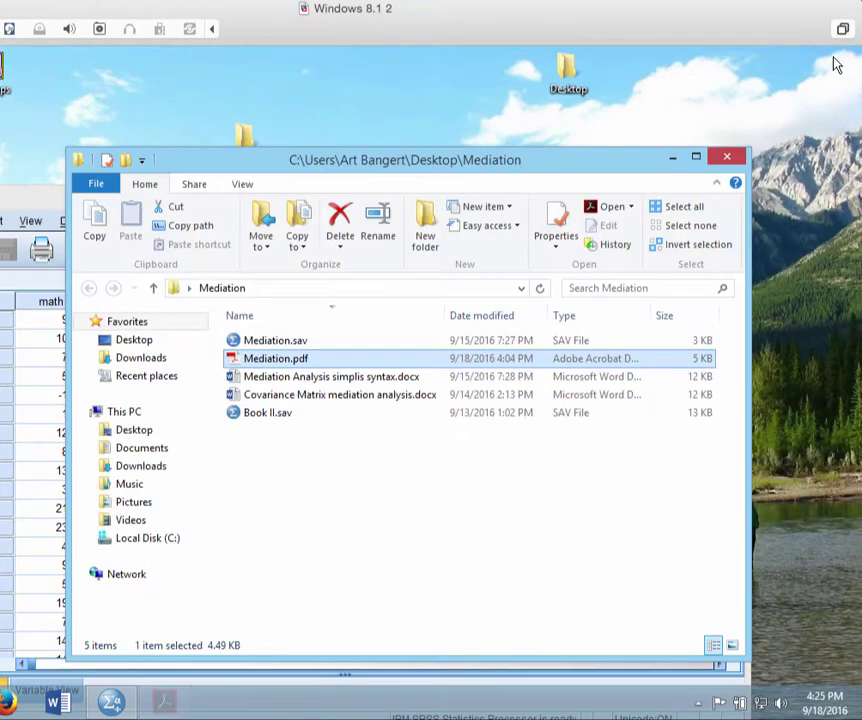
# Step: Close the Mediation folder, shift the SPSS Data Editor aside, and select the LISREL 9.2 shortcut
pyautogui.click(727, 157)
pyautogui.moveTo(240, 198); pyautogui.dragTo(296, 185)
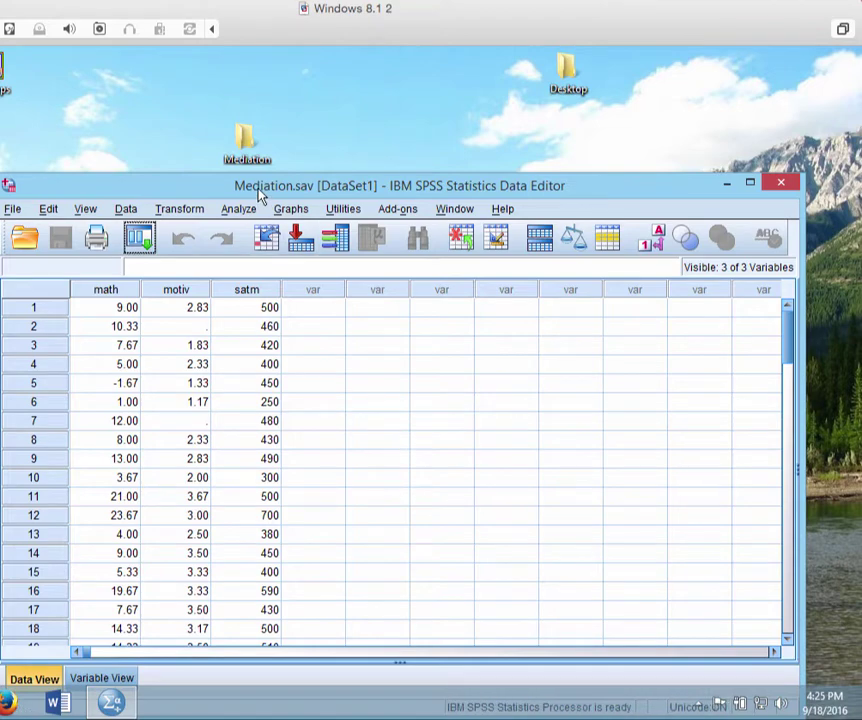
pyautogui.moveTo(259, 189); pyautogui.dragTo(272, 180)
pyautogui.click(3, 283)
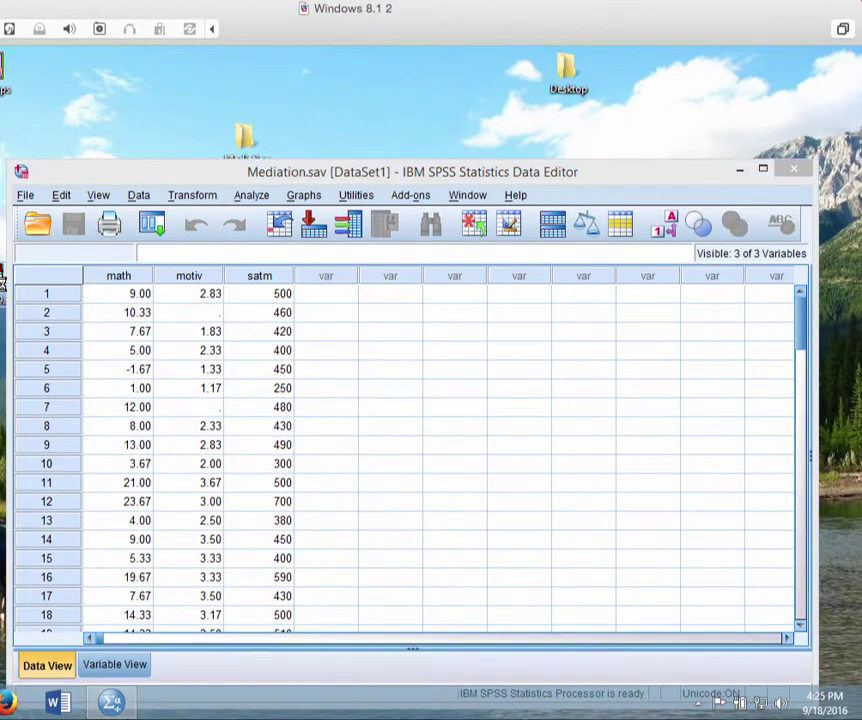
# Step: Launch LISREL 9.2, close the SPSS data window, and reposition the LISREL window
pyautogui.doubleClick(3, 283)
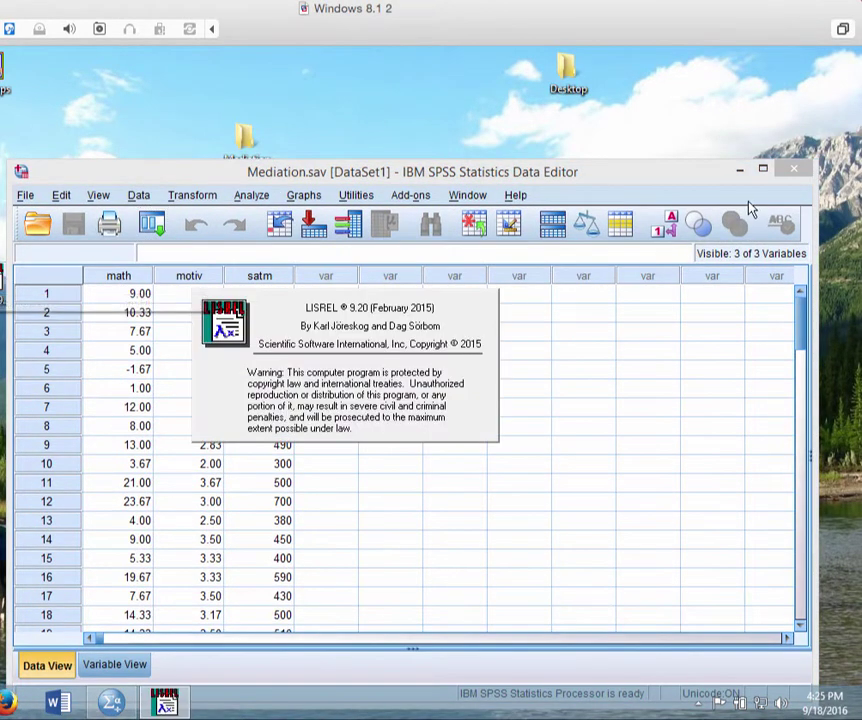
pyautogui.click(791, 174)
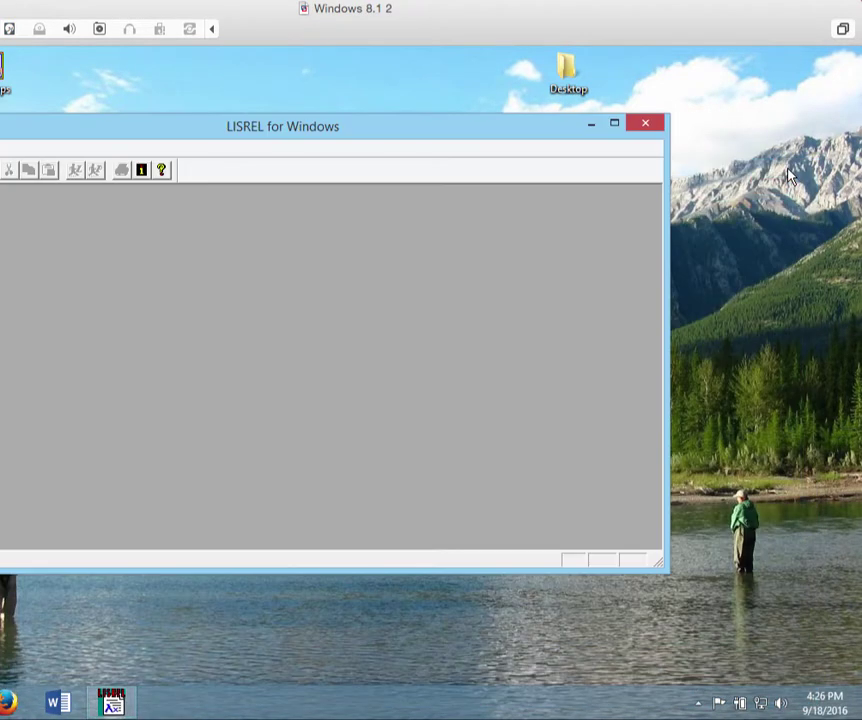
pyautogui.moveTo(366, 162); pyautogui.dragTo(417, 168)
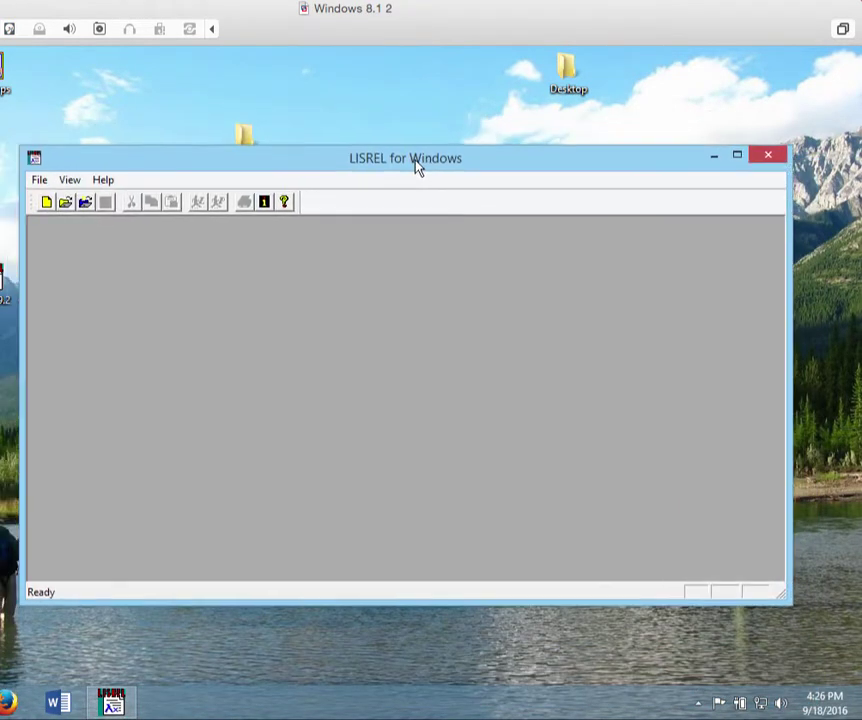
# Step: Import Mediation.sav from the Mediation folder as an SPSS Data File
pyautogui.click(38, 181)
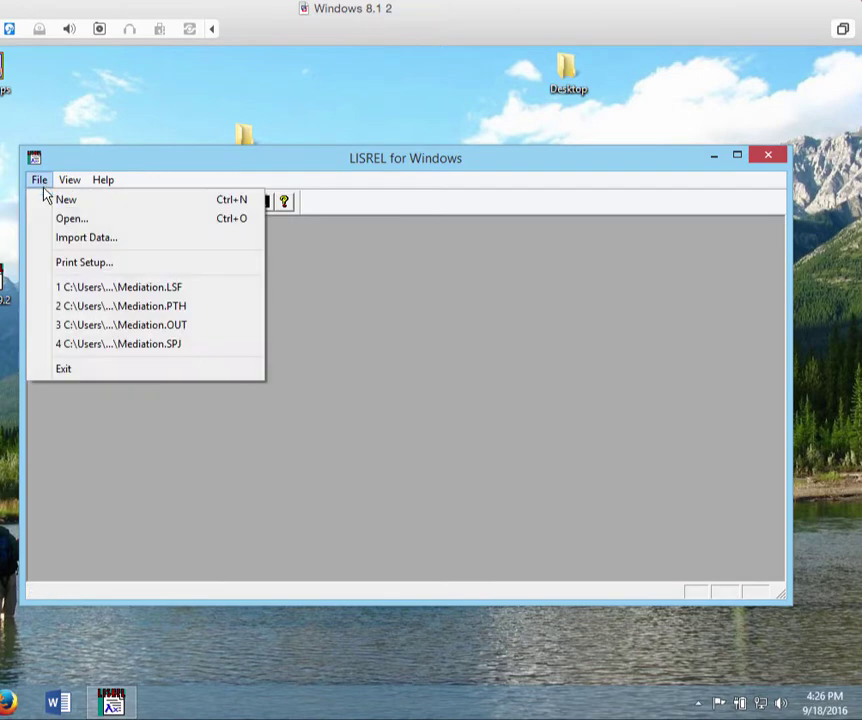
pyautogui.click(57, 240)
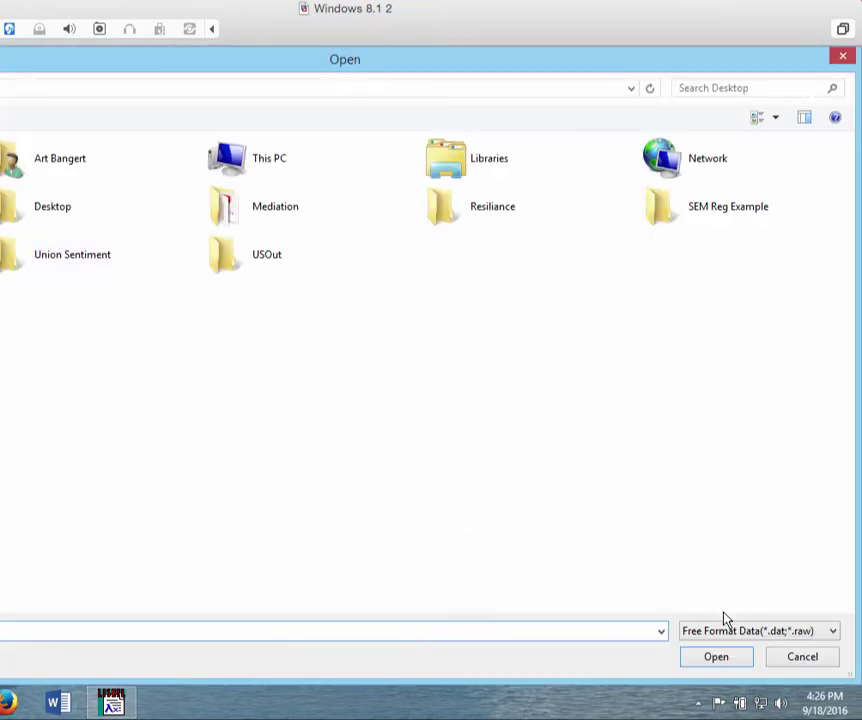
pyautogui.click(728, 630)
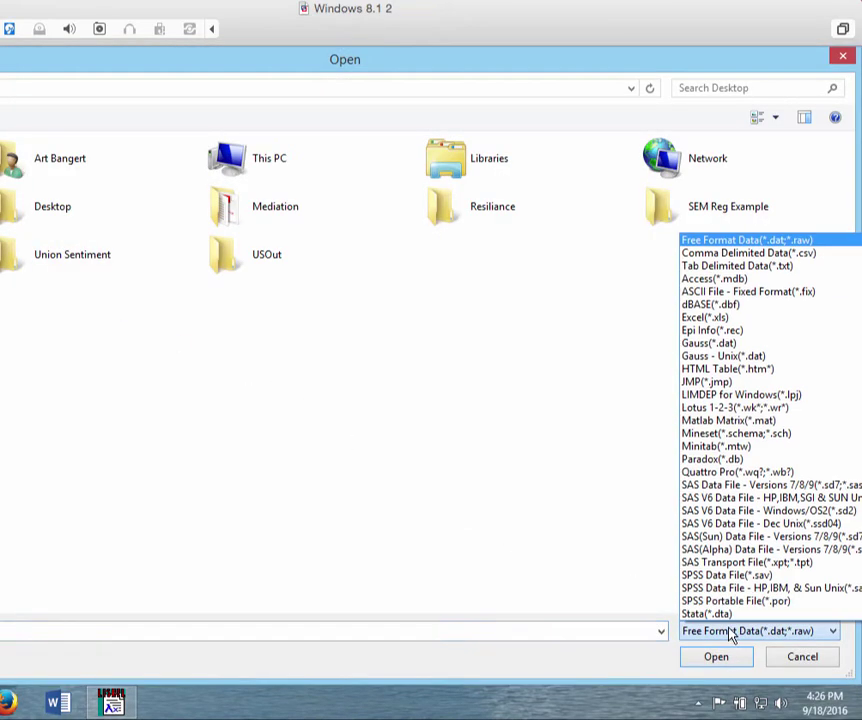
pyautogui.click(731, 632)
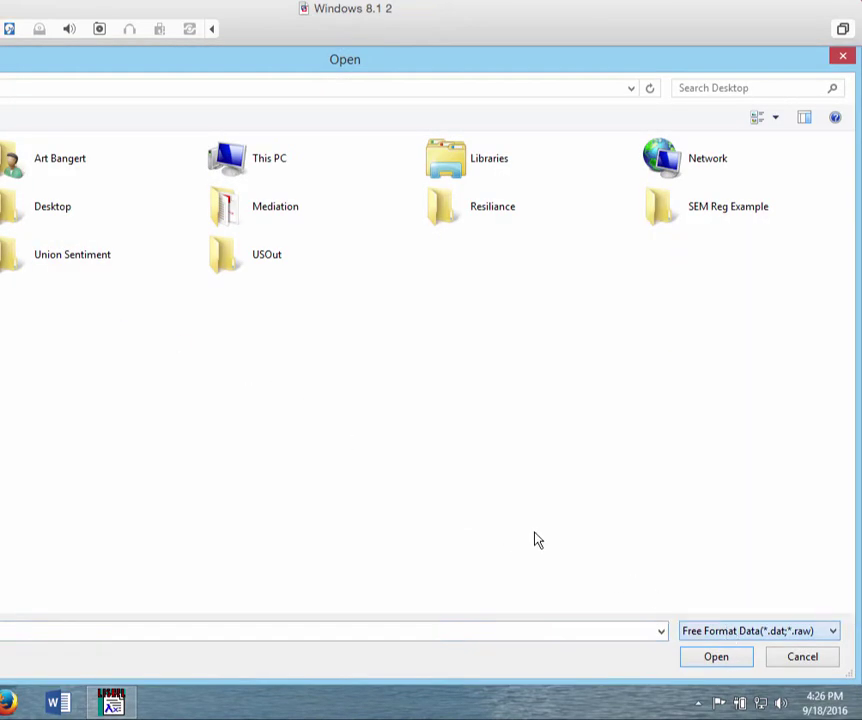
pyautogui.doubleClick(222, 208)
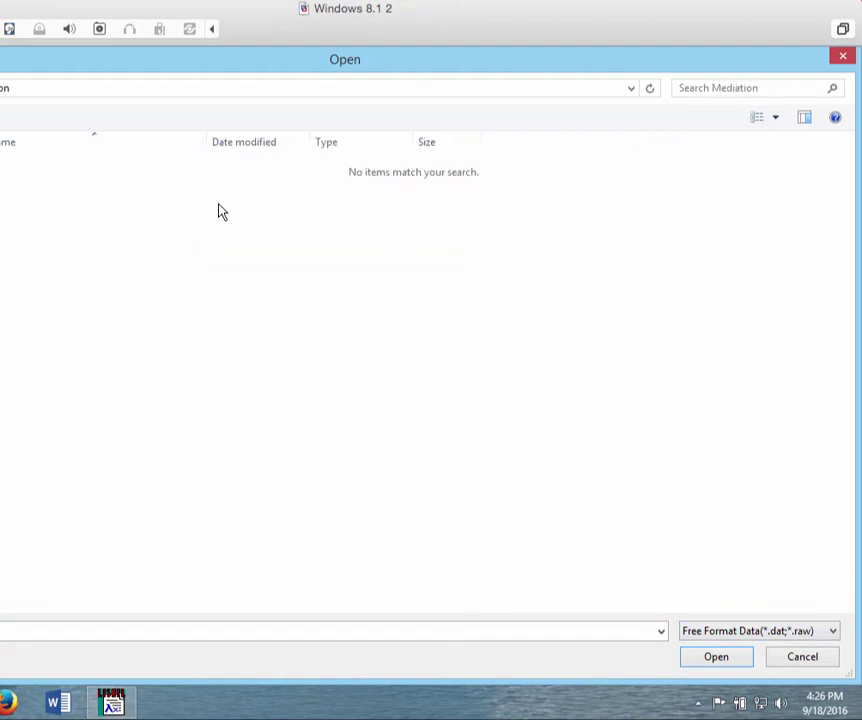
pyautogui.click(726, 634)
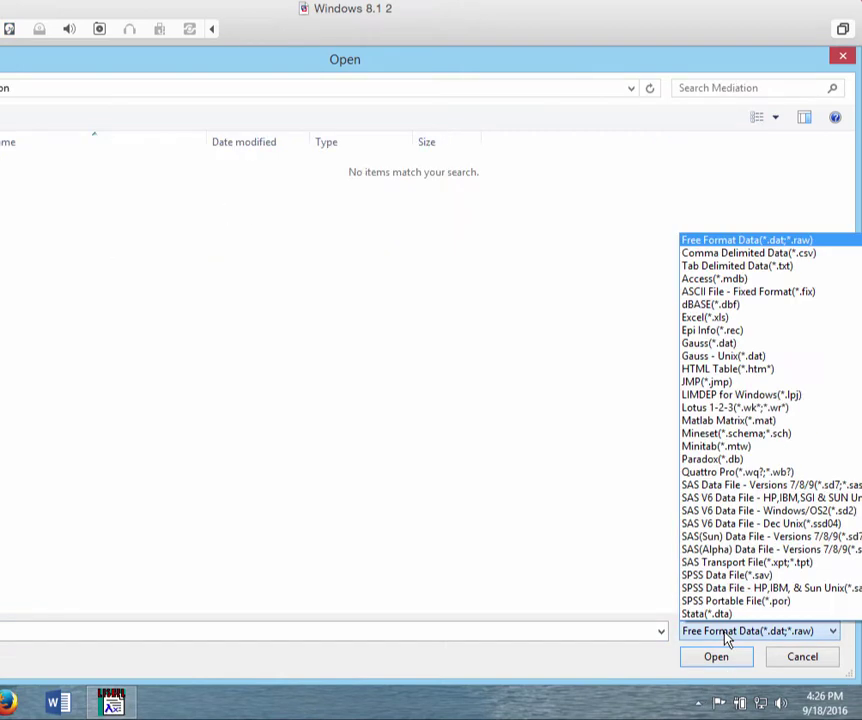
pyautogui.click(712, 576)
pyautogui.click(29, 194)
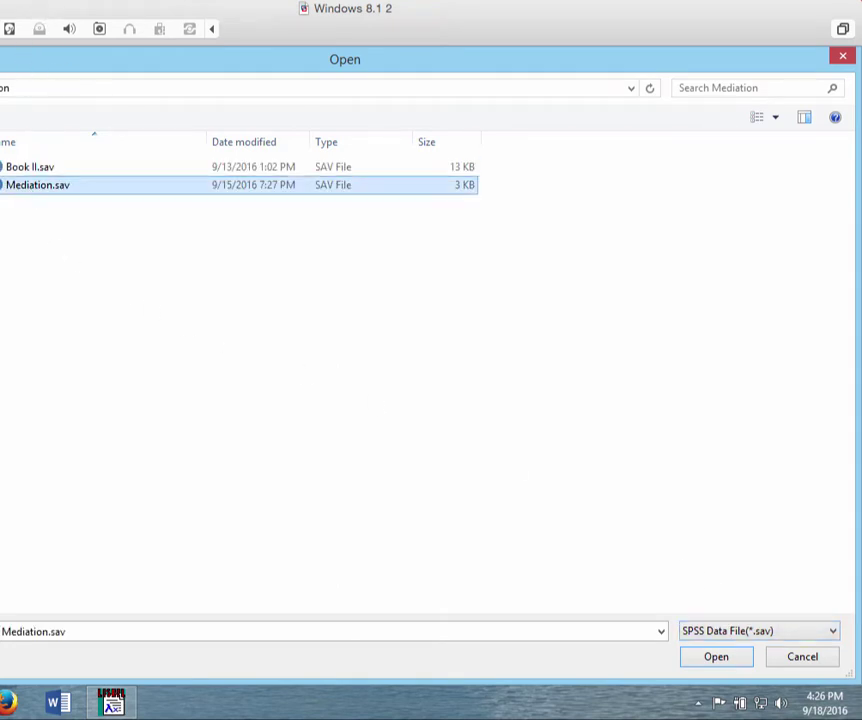
pyautogui.click(745, 662)
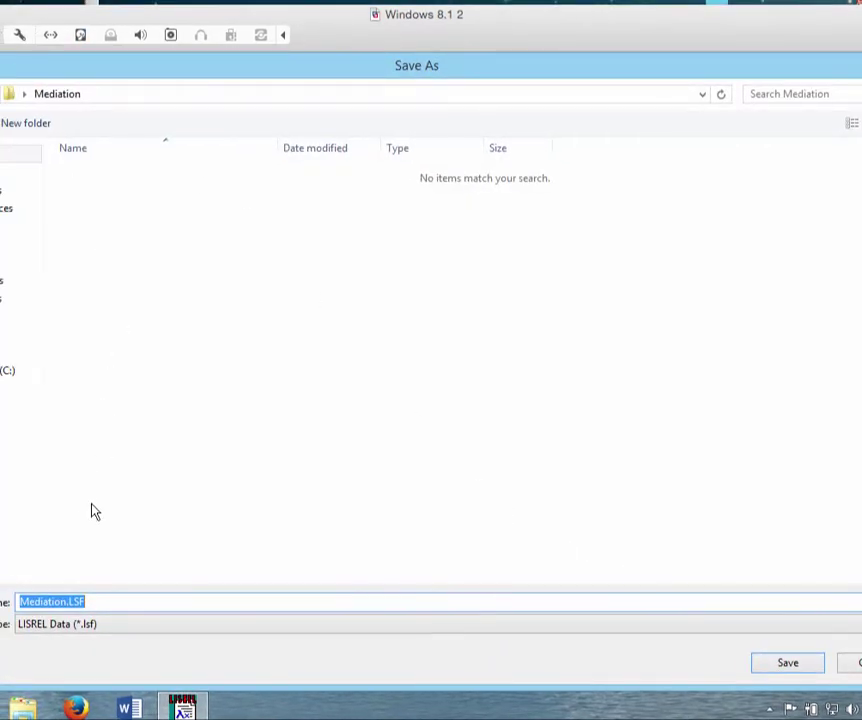
# Step: Save the imported data as Mediation.LSF
pyautogui.click(66, 601)
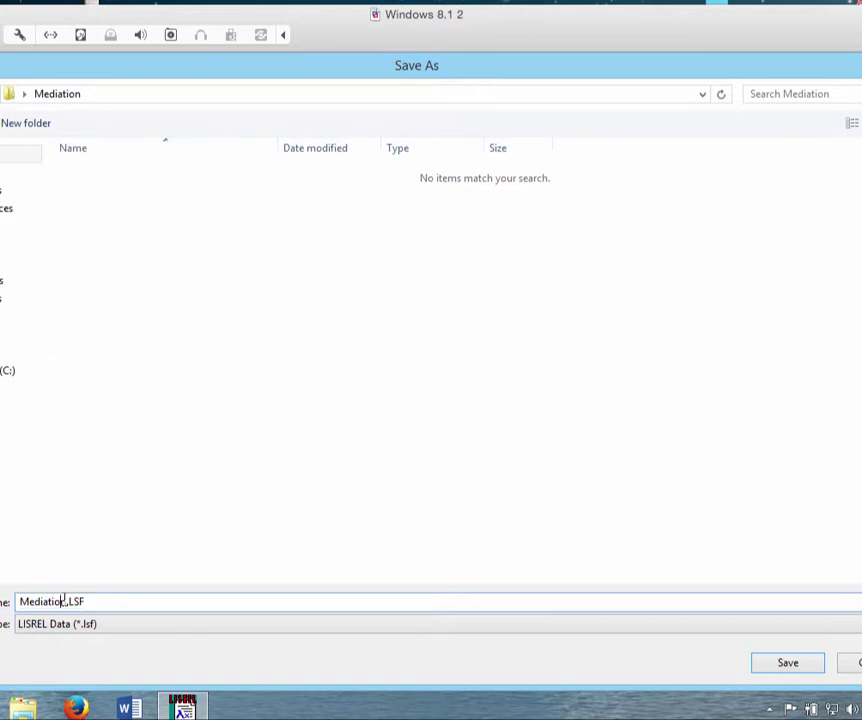
pyautogui.moveTo(66, 601); pyautogui.dragTo(9, 601)
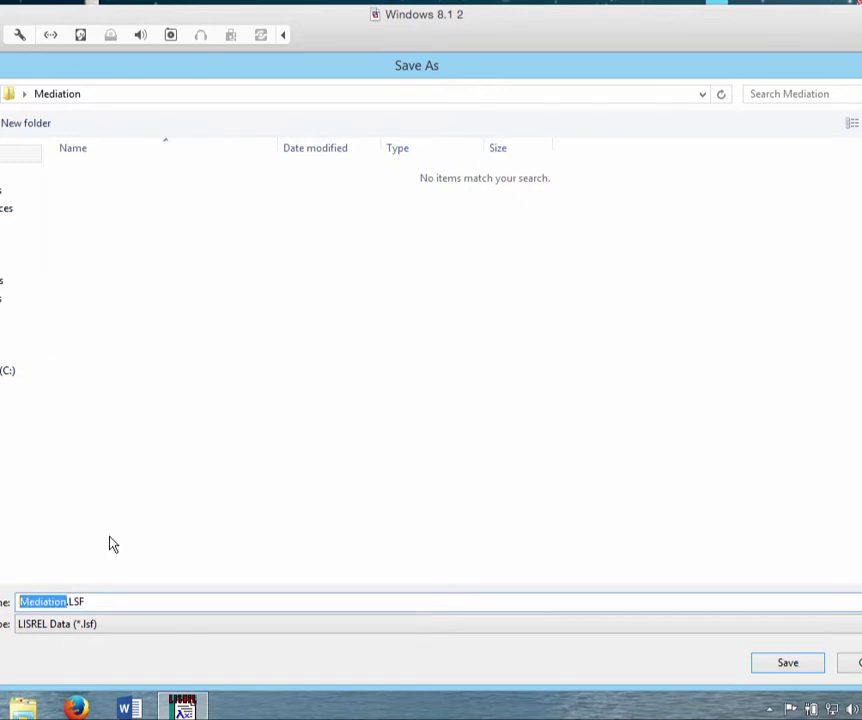
pyautogui.press('BackSpace')
pyautogui.write('Med')
pyautogui.write('uat')
pyautogui.press('BackSpace')
pyautogui.press('BackSpace')
pyautogui.press('BackSpace')
pyautogui.write('iation')
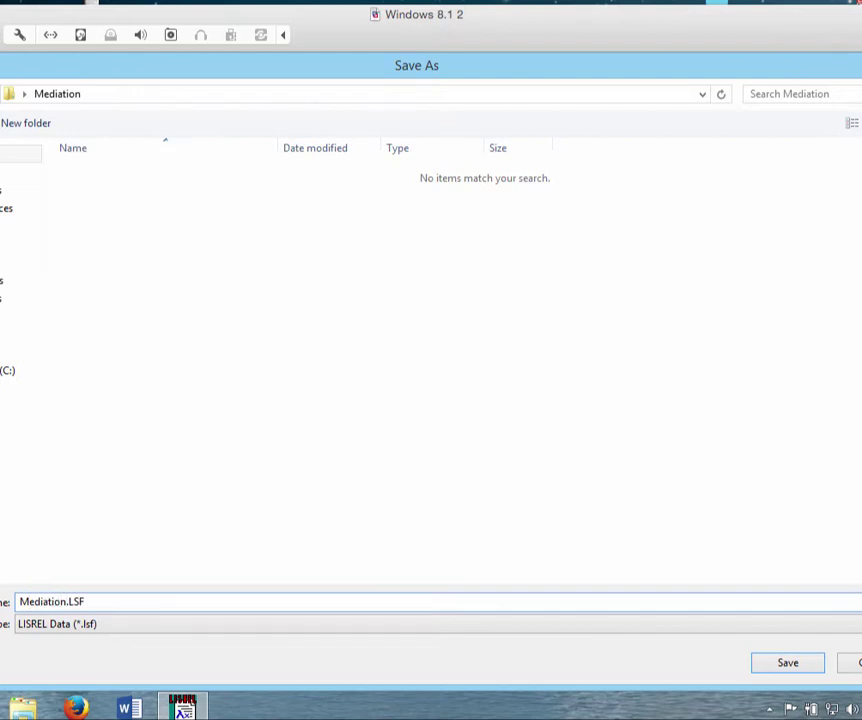
pyautogui.click(758, 663)
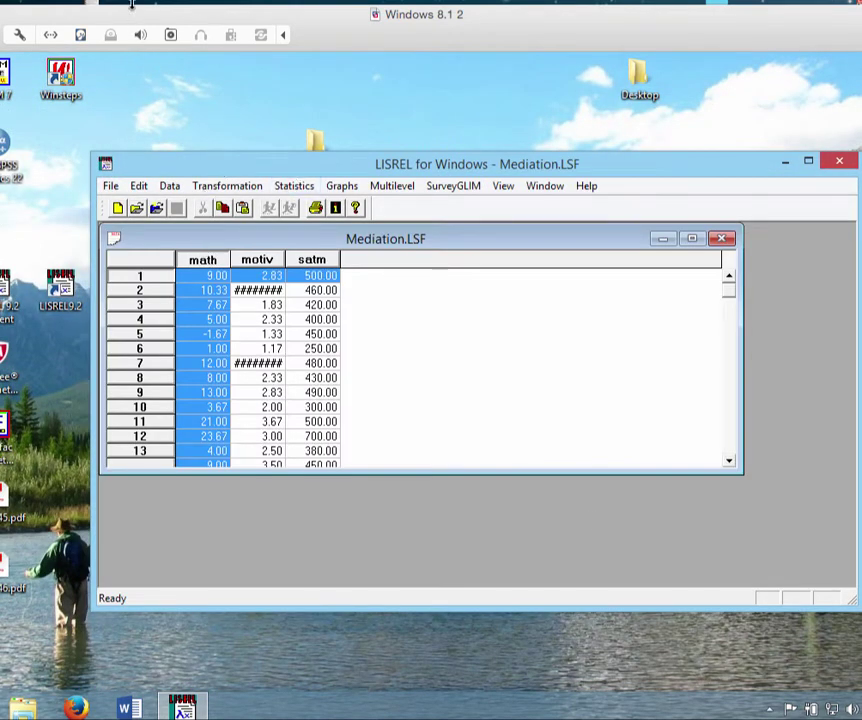
# Step: Reposition and enlarge the LISREL window and nudge the Mediation.LSF data window
pyautogui.moveTo(207, 163); pyautogui.dragTo(139, 197)
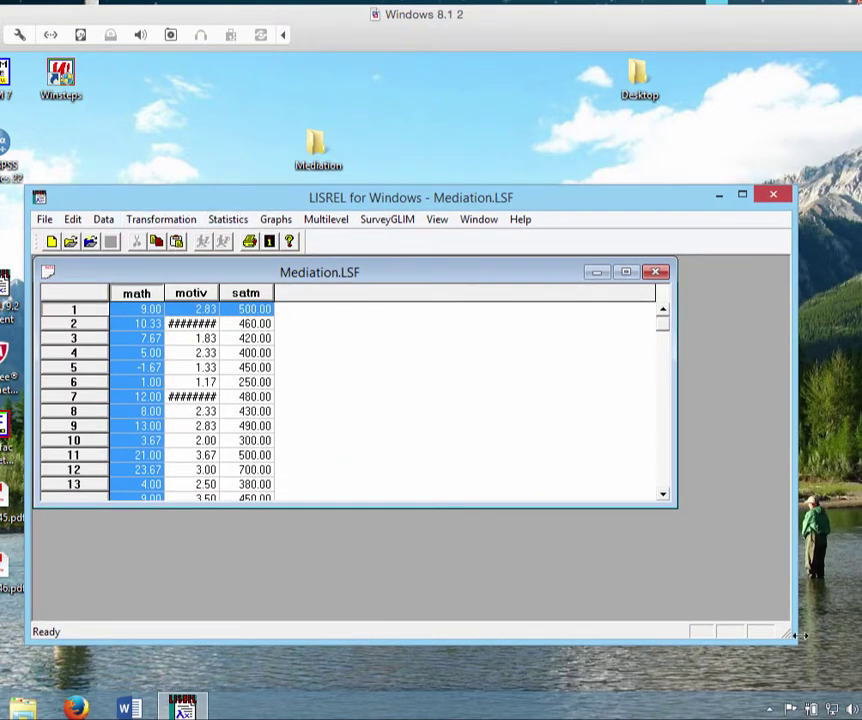
pyautogui.moveTo(787, 634); pyautogui.dragTo(838, 696)
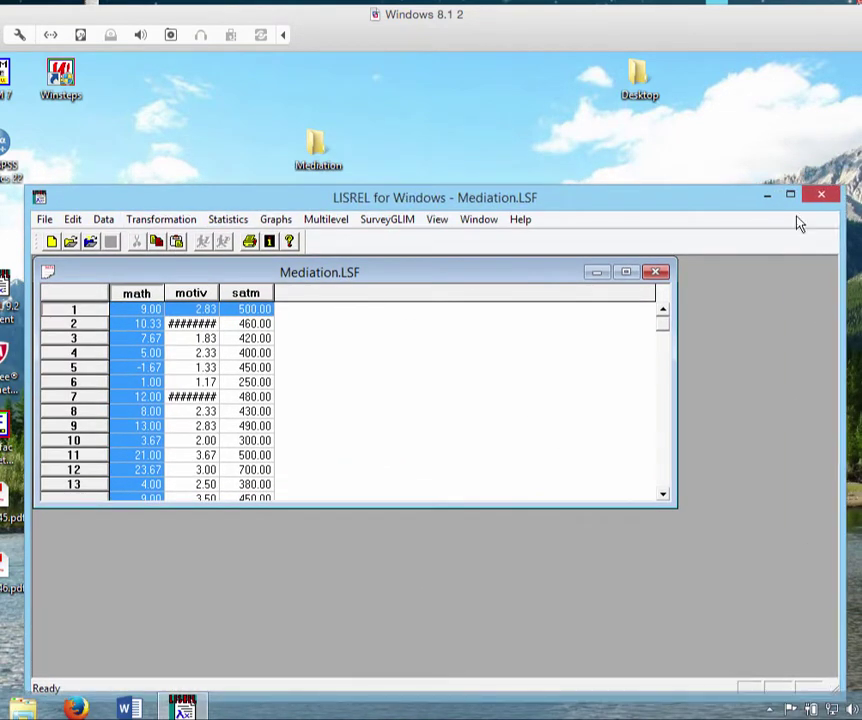
pyautogui.moveTo(462, 275); pyautogui.dragTo(473, 277)
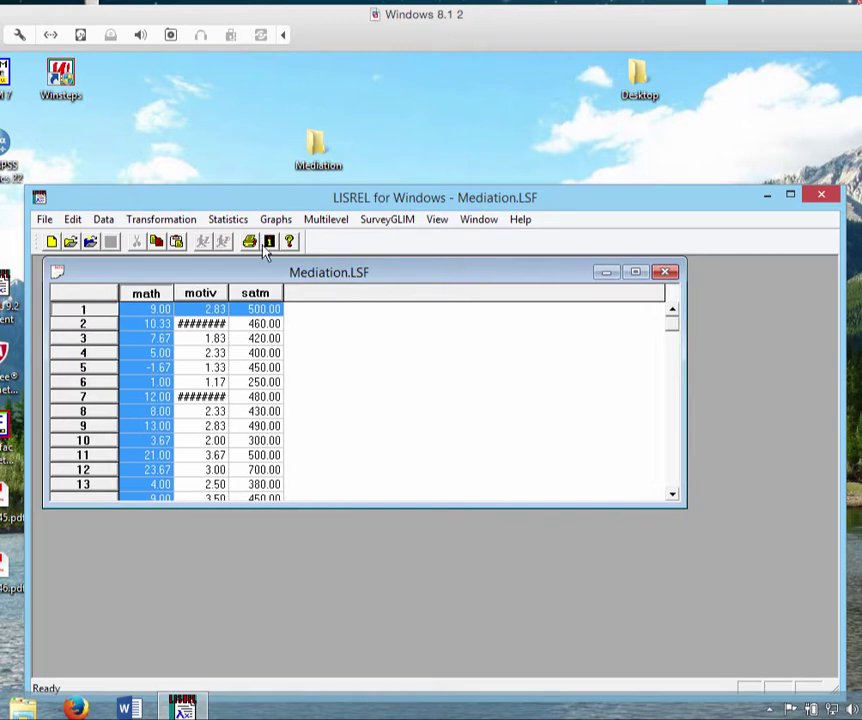
# Step: Create a new Path Diagram document and save it as Mediation.pth
pyautogui.click(45, 221)
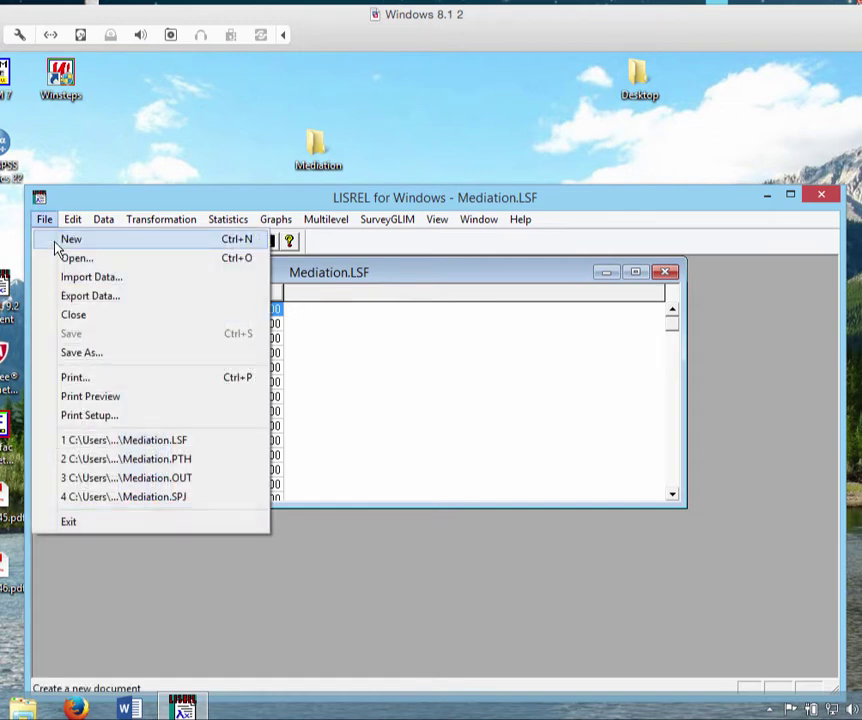
pyautogui.click(56, 244)
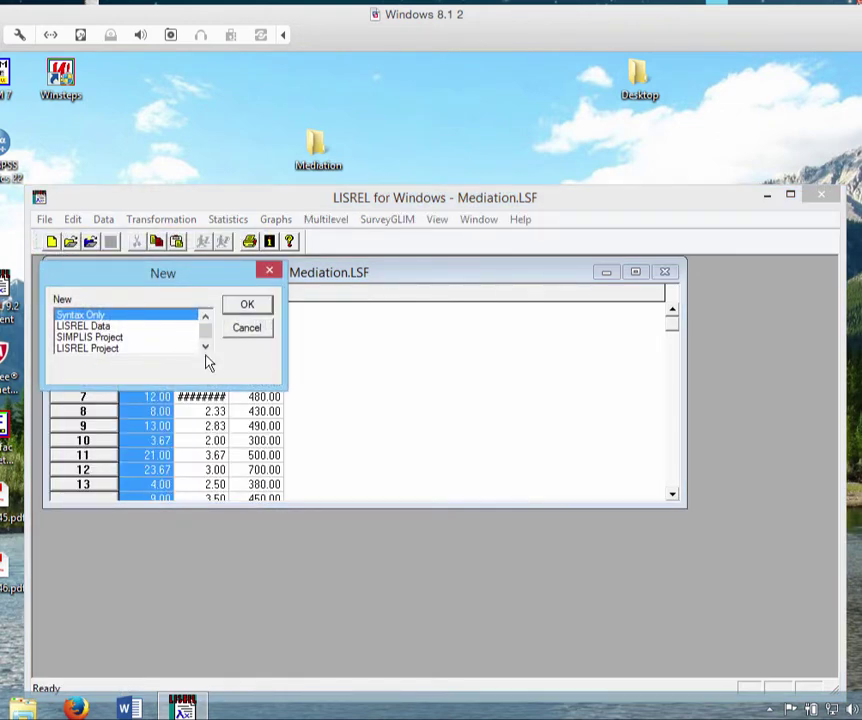
pyautogui.click(205, 350)
pyautogui.click(125, 349)
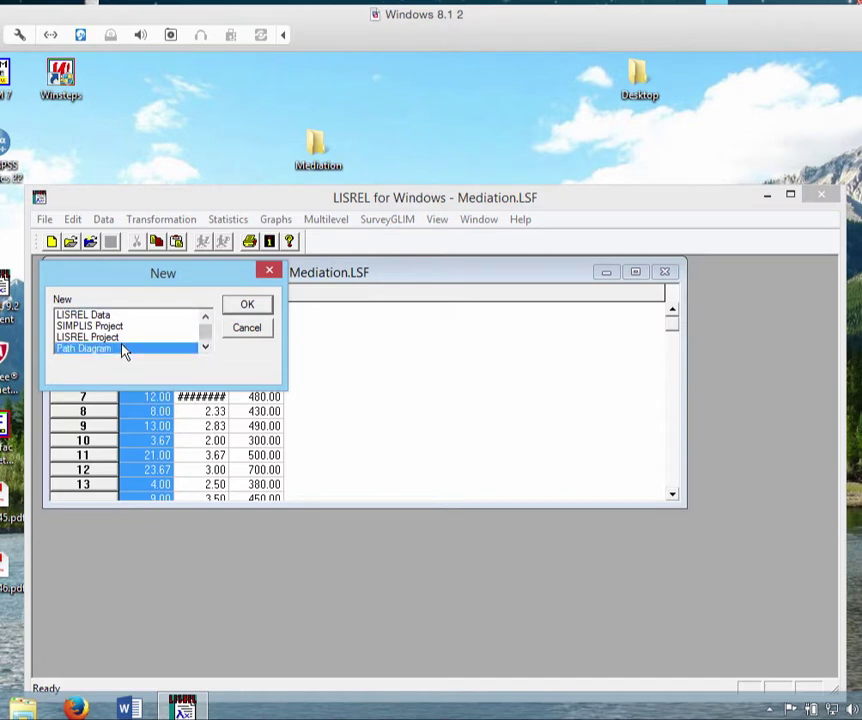
pyautogui.click(245, 311)
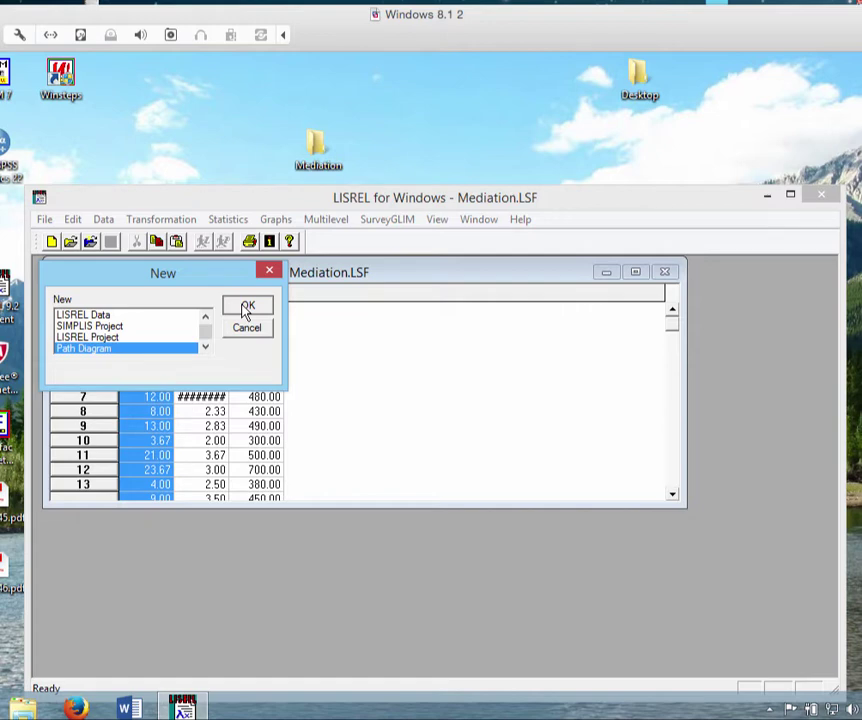
pyautogui.click(245, 311)
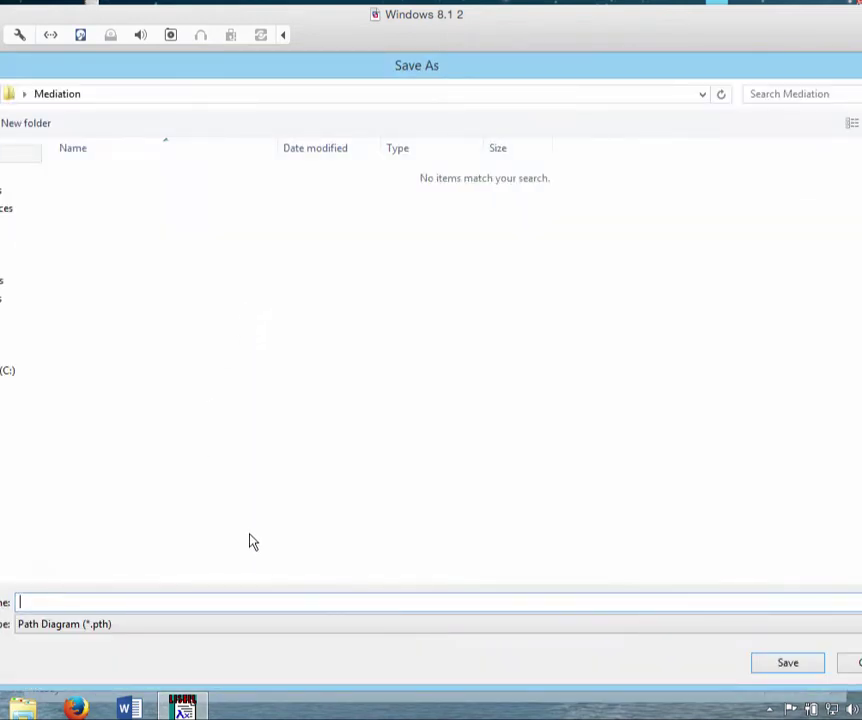
pyautogui.write('Media')
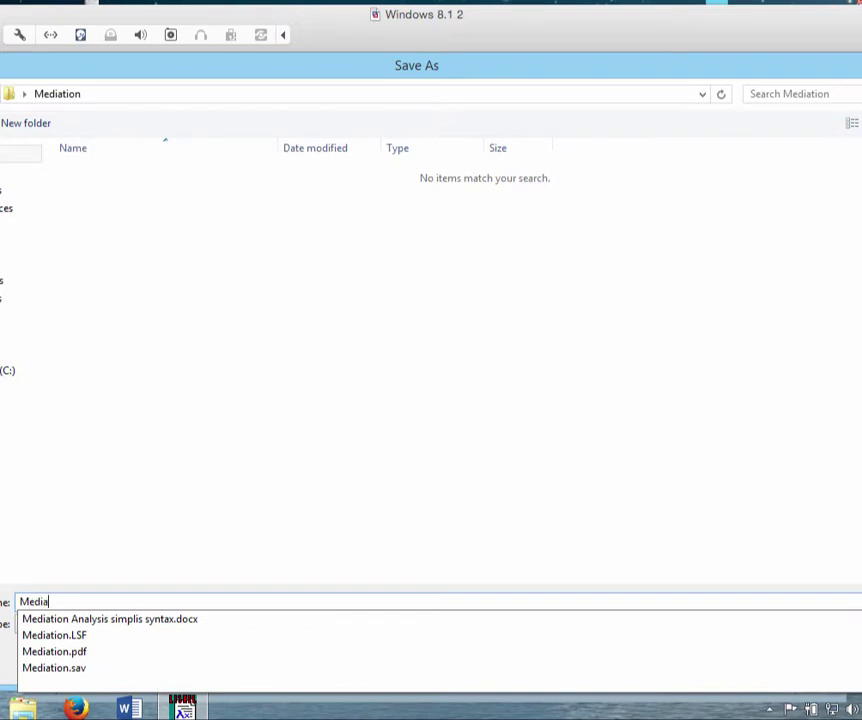
pyautogui.write('tion')
pyautogui.press('Escape')
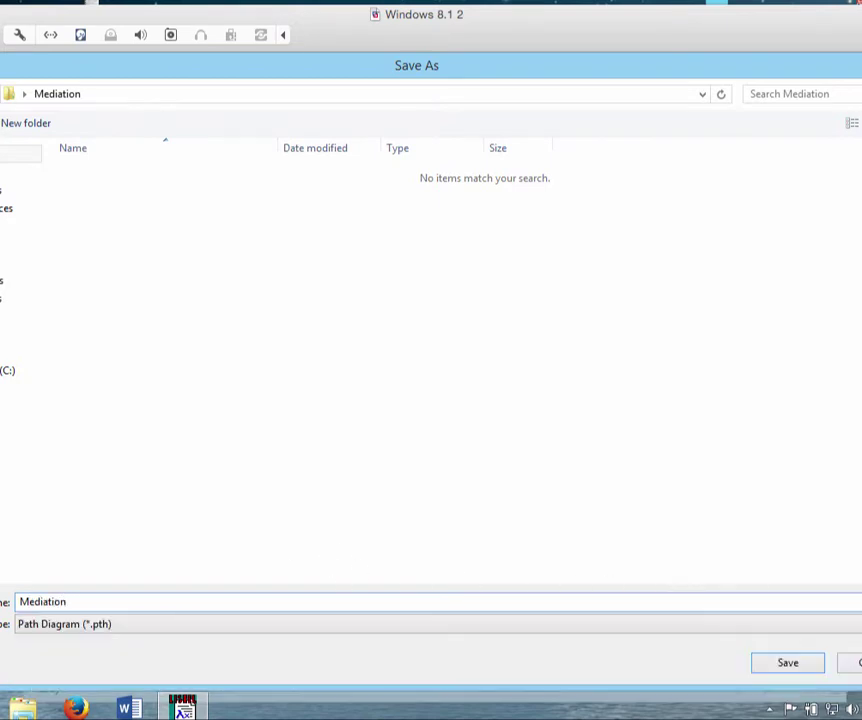
pyautogui.click(775, 667)
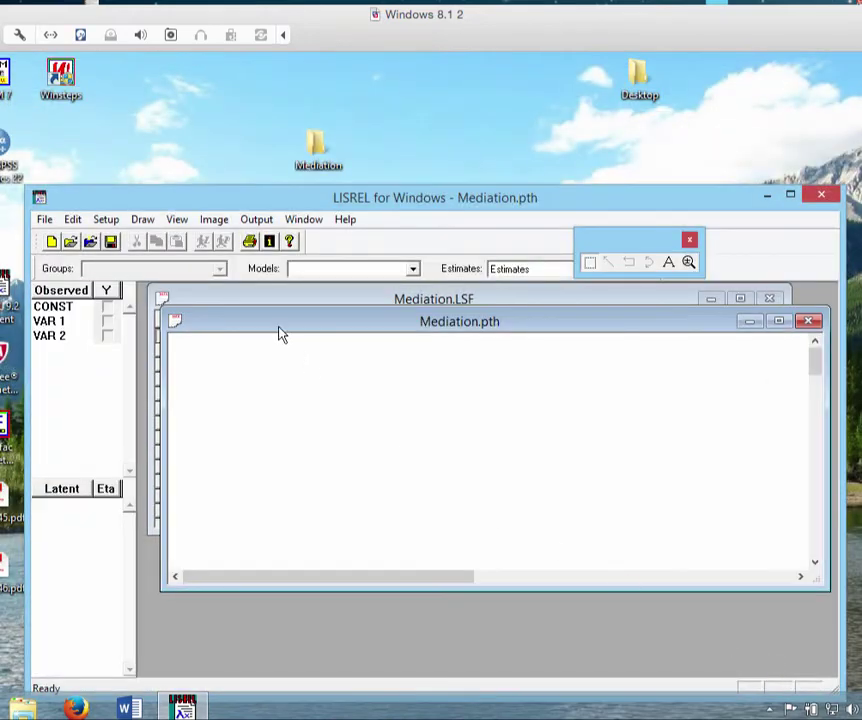
# Step: Enter 'Mediation' as the setup title and advance past Group Names to Labels
pyautogui.moveTo(228, 186); pyautogui.dragTo(222, 183)
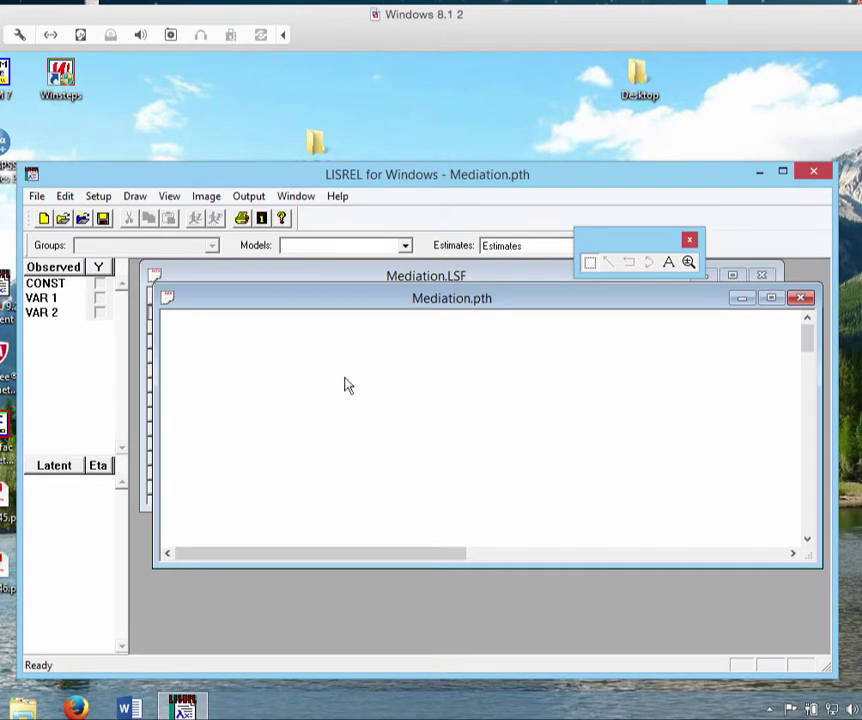
pyautogui.click(100, 200)
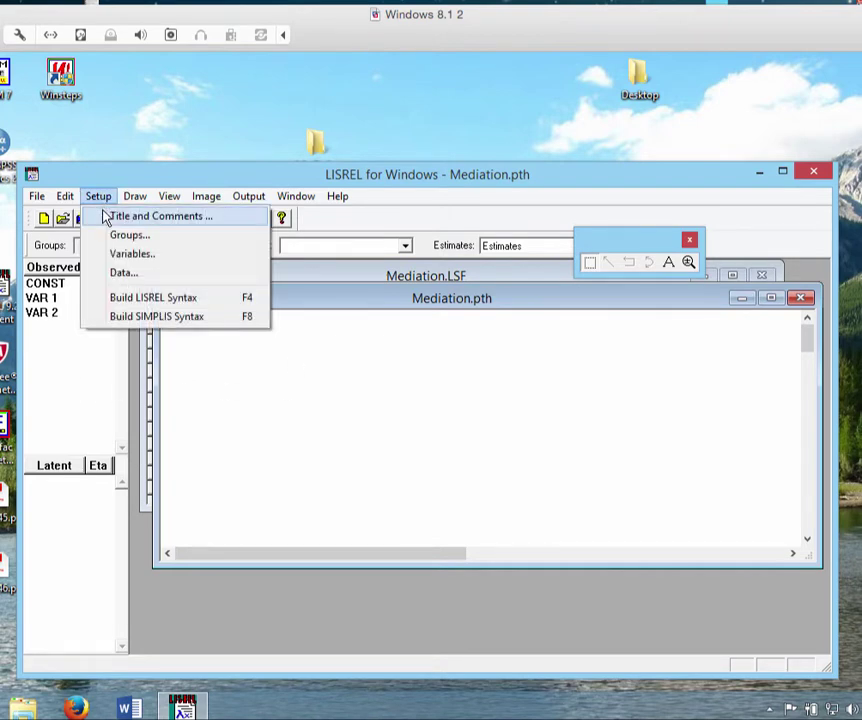
pyautogui.click(107, 216)
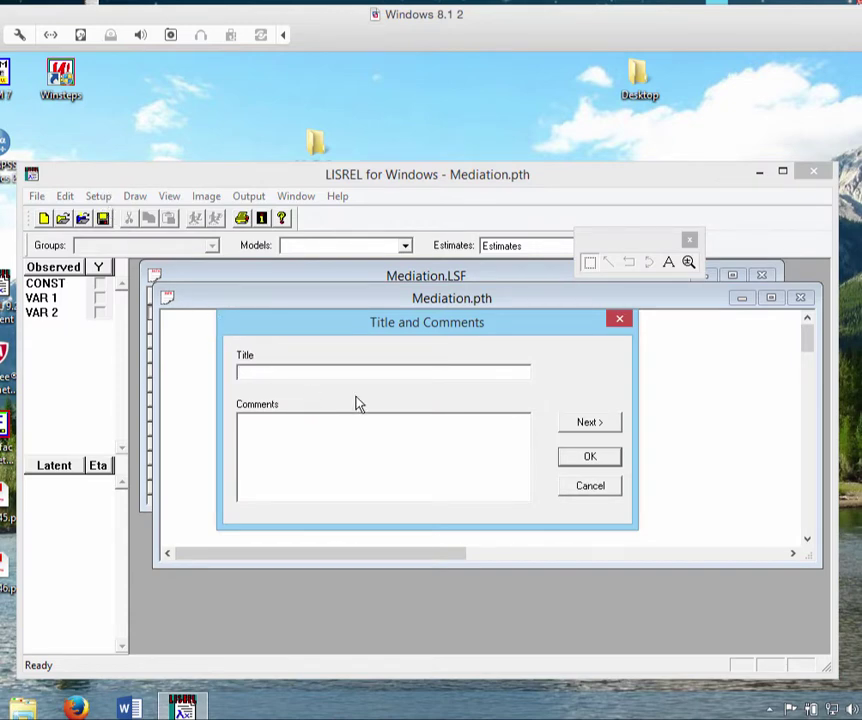
pyautogui.write('Mediation')
pyautogui.click(590, 424)
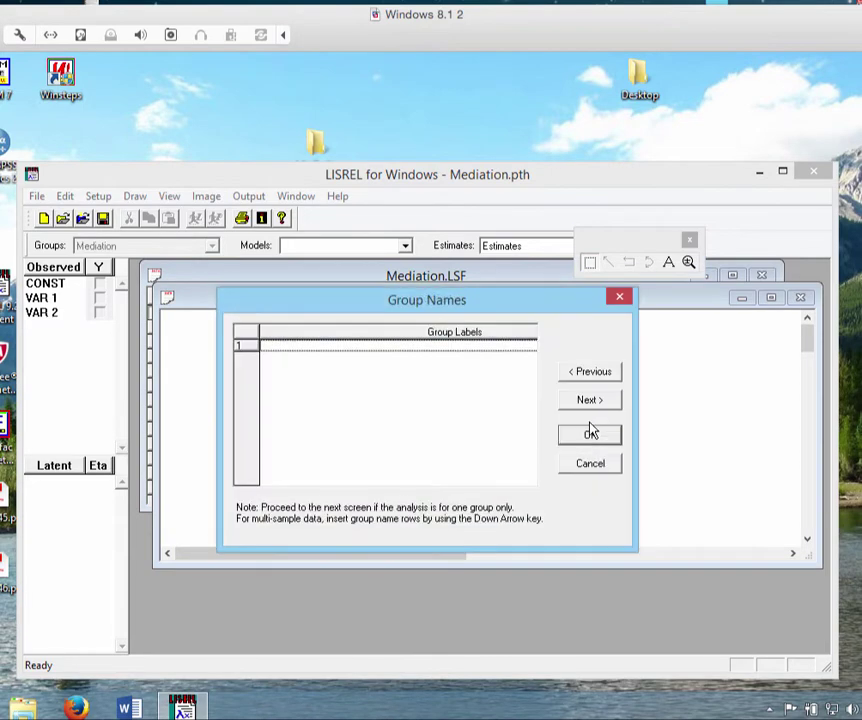
pyautogui.click(591, 403)
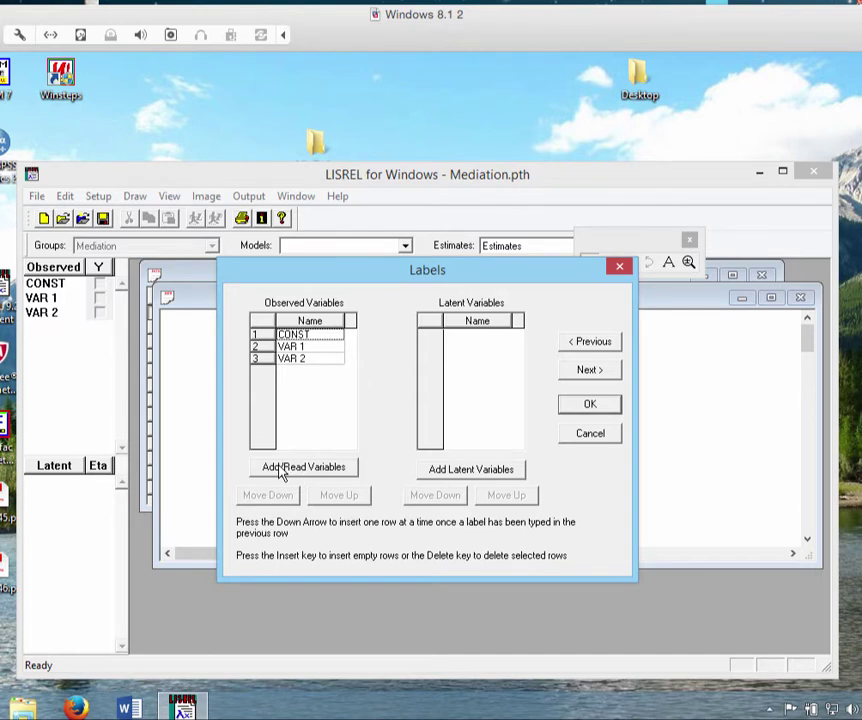
# Step: Read the variables math, motiv and satm from the LISREL system file Mediation.LSF
pyautogui.click(282, 470)
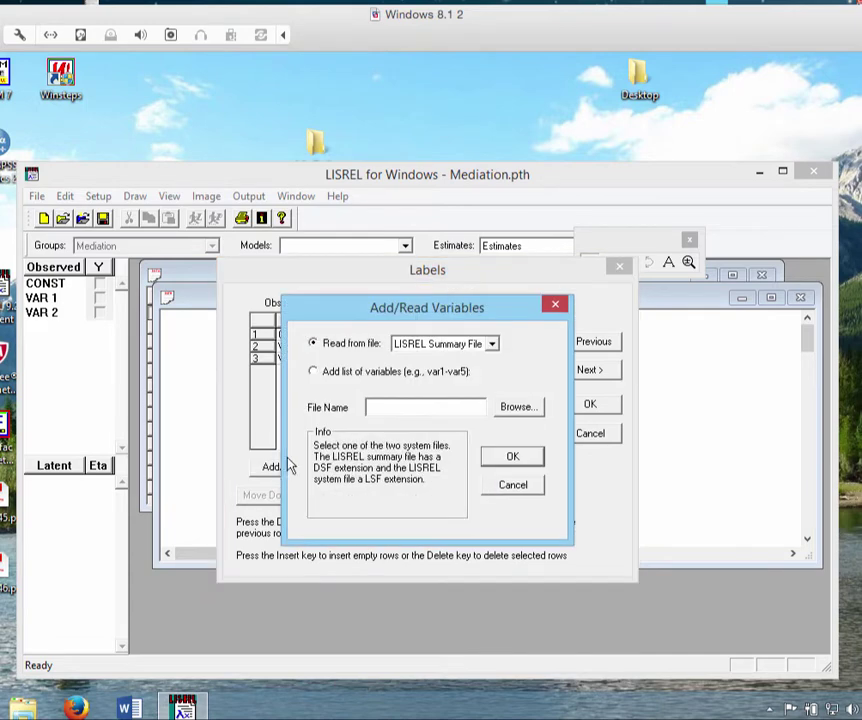
pyautogui.click(492, 345)
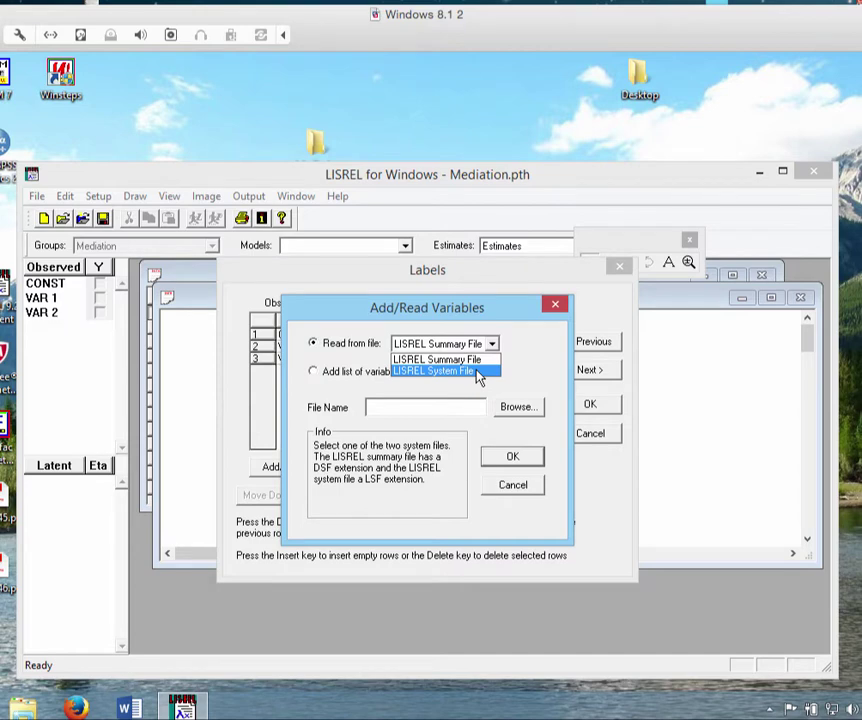
pyautogui.click(478, 376)
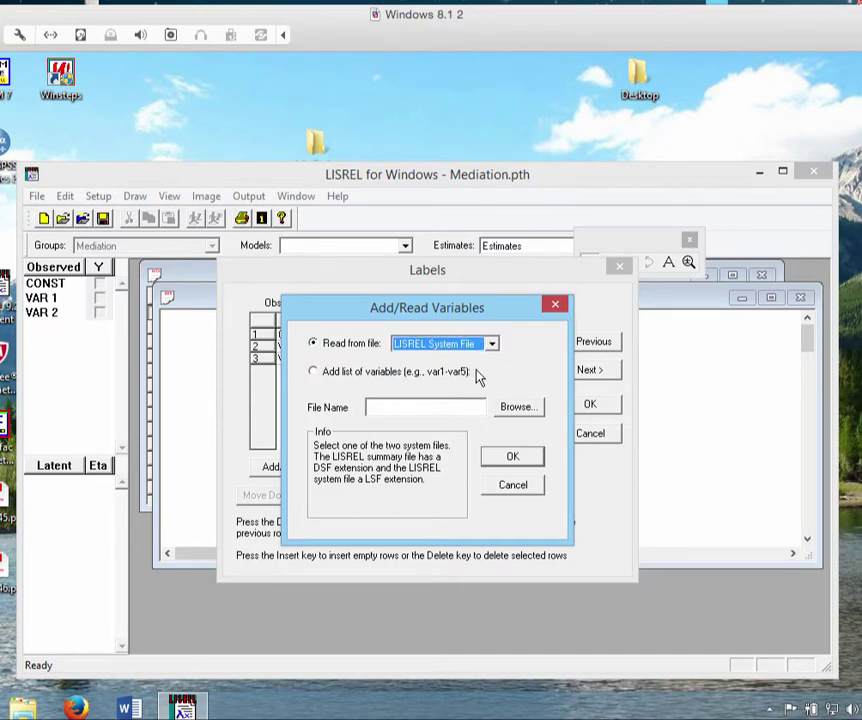
pyautogui.click(506, 411)
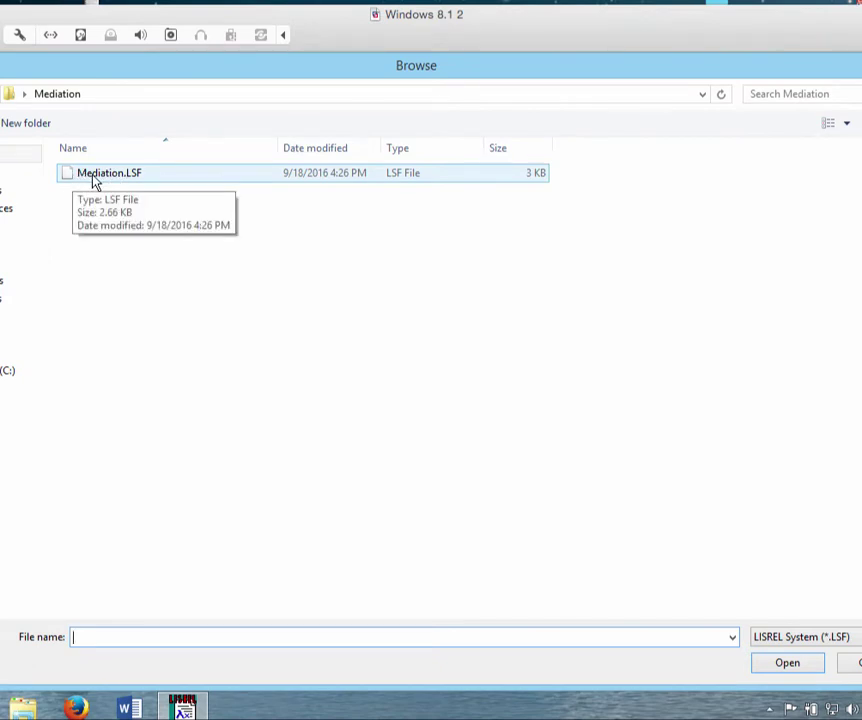
pyautogui.click(93, 177)
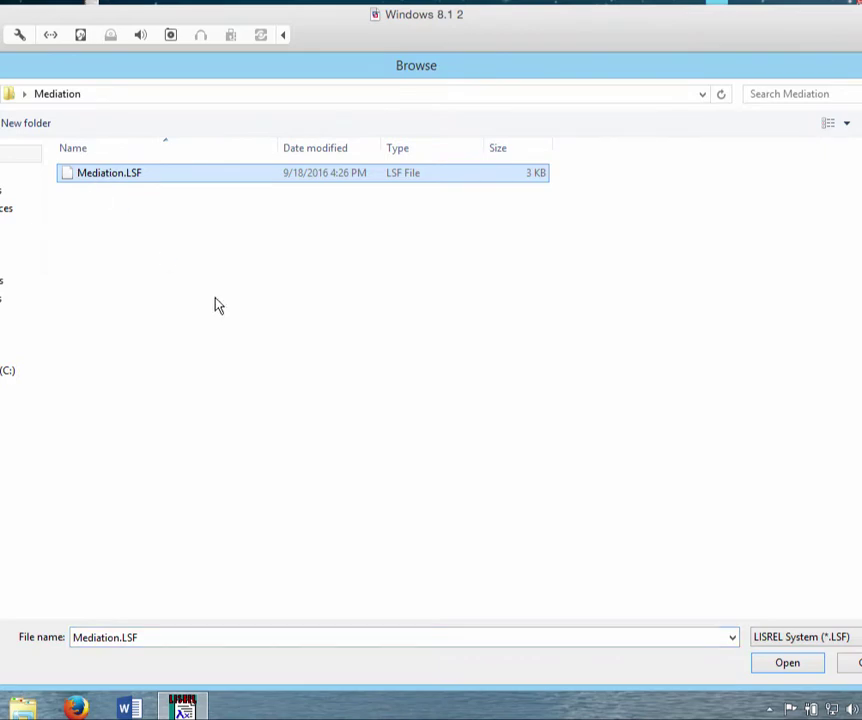
pyautogui.click(93, 177)
pyautogui.click(757, 665)
pyautogui.click(772, 666)
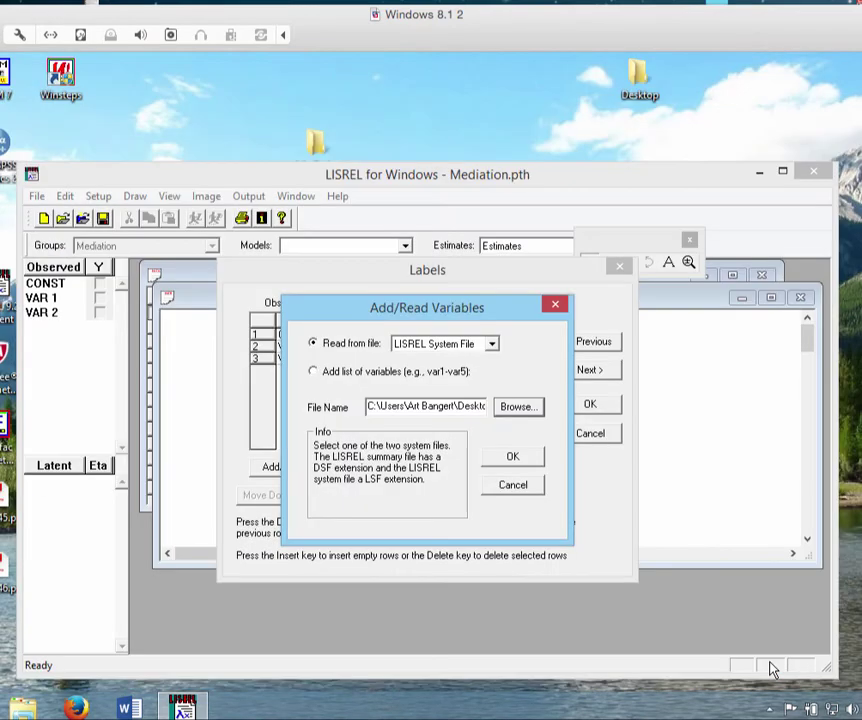
pyautogui.click(497, 462)
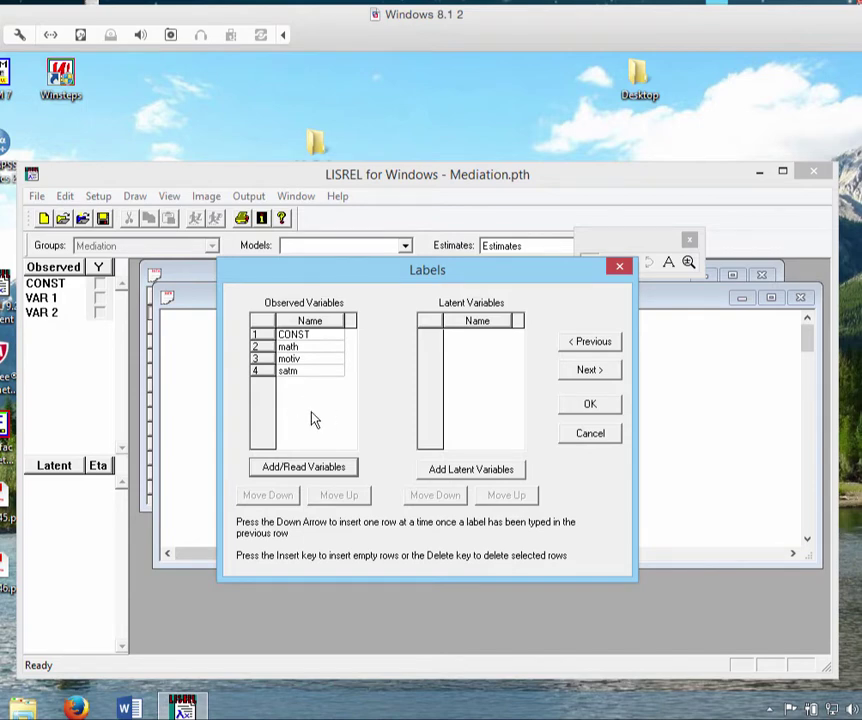
pyautogui.click(587, 370)
# Step: Finish setup and tick Y for motiv and satm, leaving math independent
pyautogui.click(585, 408)
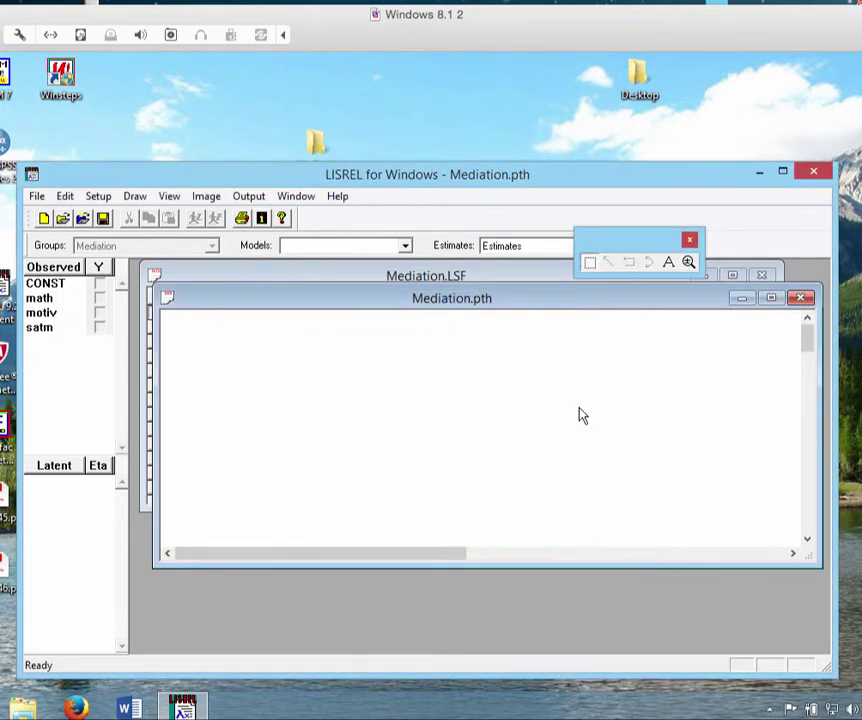
pyautogui.click(100, 298)
pyautogui.click(100, 314)
pyautogui.click(100, 328)
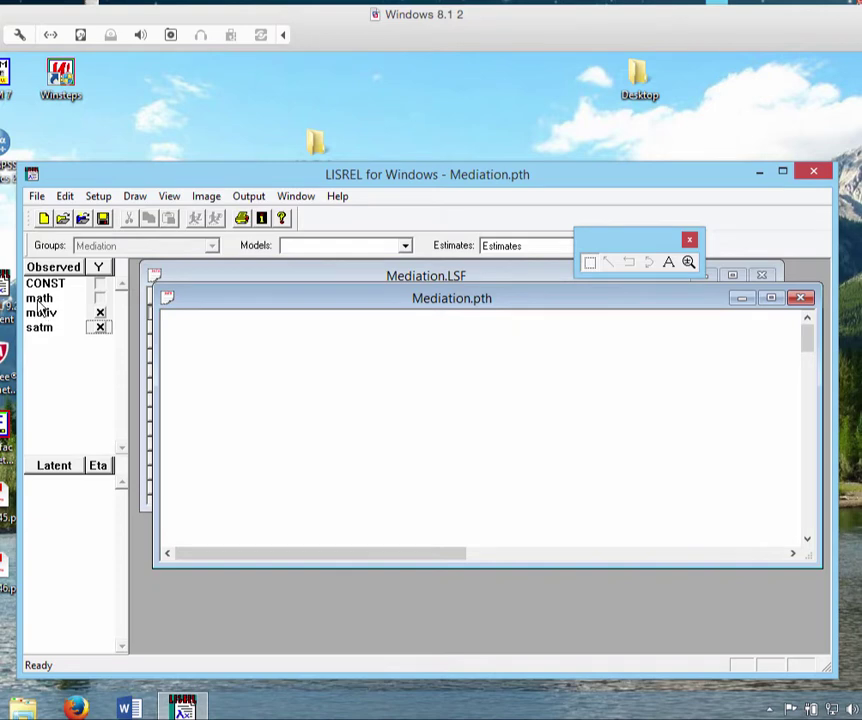
# Step: Place math on the left, motiv above right, and satm at the far right
pyautogui.moveTo(40, 298); pyautogui.dragTo(254, 396)
pyautogui.moveTo(42, 313); pyautogui.dragTo(400, 355)
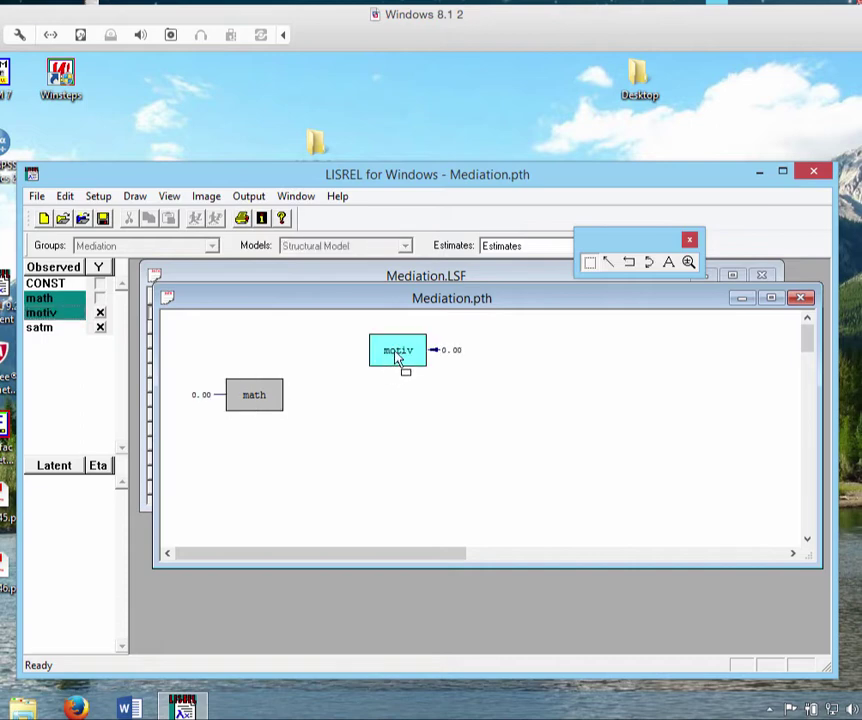
pyautogui.moveTo(44, 331); pyautogui.dragTo(503, 425)
pyautogui.moveTo(264, 408); pyautogui.dragTo(266, 420)
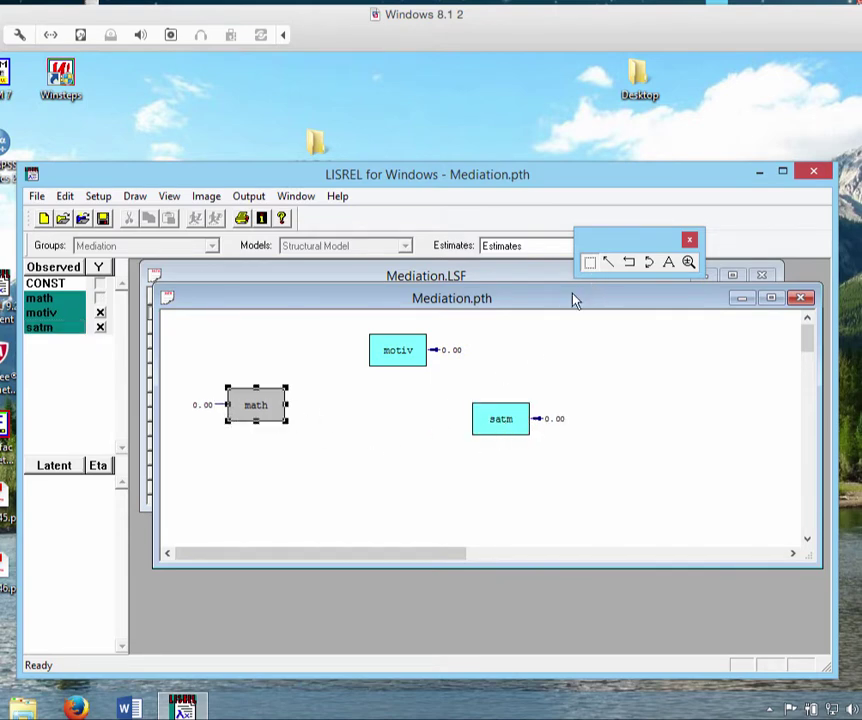
# Step: Draw one-way paths from math to motiv and from math to satm
pyautogui.click(611, 264)
pyautogui.moveTo(272, 415)
pyautogui.mouseDown()
pyautogui.moveTo(405, 362)
pyautogui.moveTo(493, 427)
pyautogui.moveTo(483, 430)
pyautogui.mouseUp()
pyautogui.moveTo(275, 412); pyautogui.dragTo(497, 427)
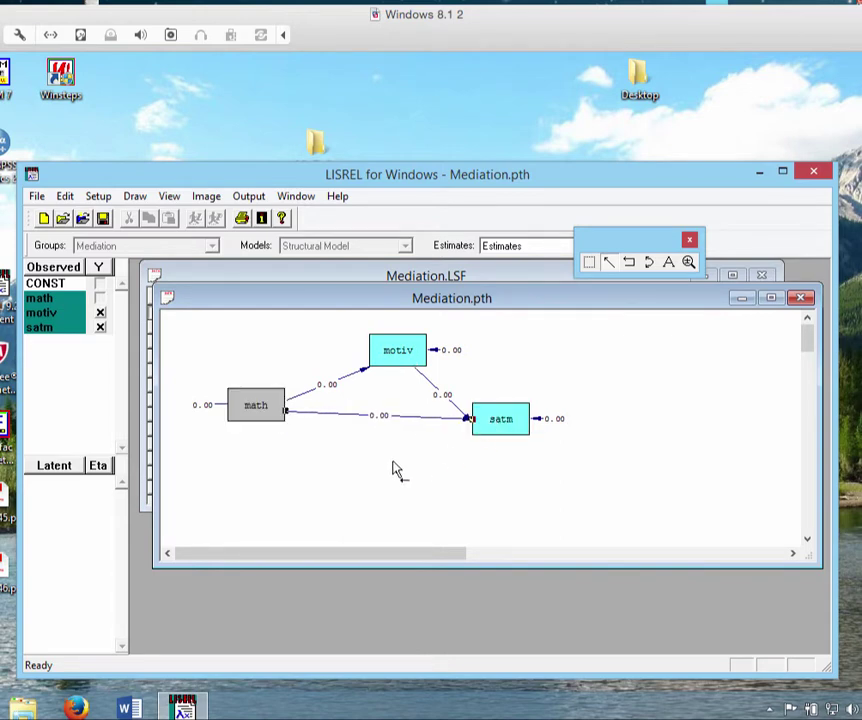
# Step: Build the SIMPLIS syntax Mediation.SPJ from the diagram and place the cursor for editing
pyautogui.click(97, 197)
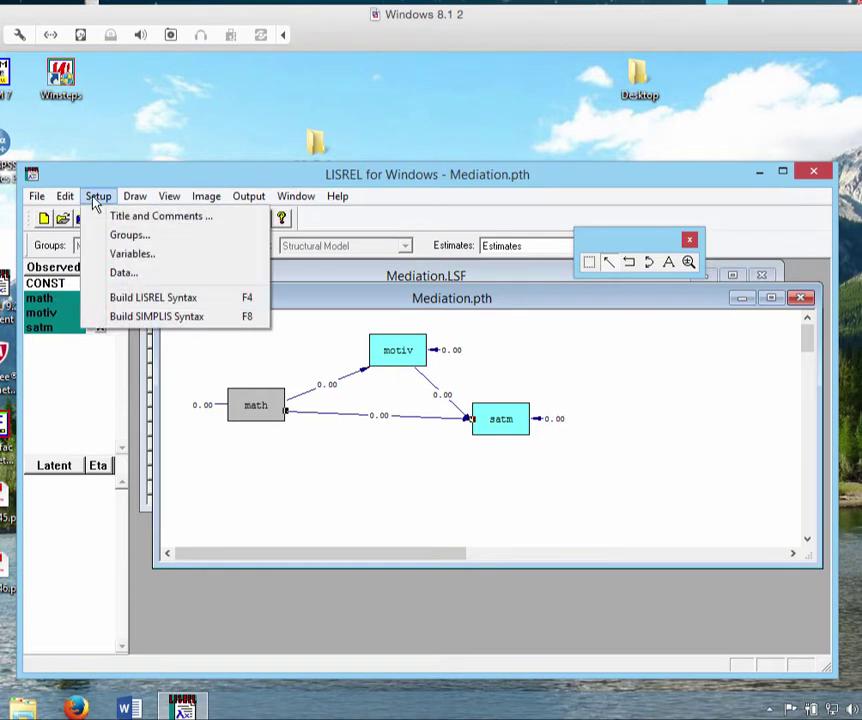
pyautogui.click(107, 317)
pyautogui.moveTo(148, 300); pyautogui.dragTo(446, 452)
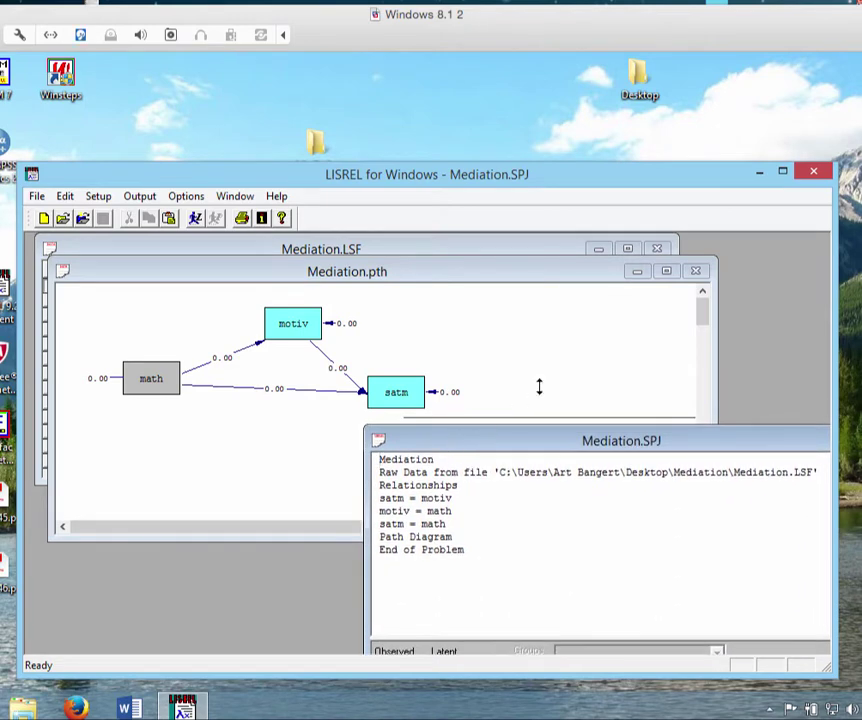
pyautogui.click(380, 459)
# Step: Add a Lisrel Output EF line to Mediation.SPJ to request effects output
pyautogui.press('Return')
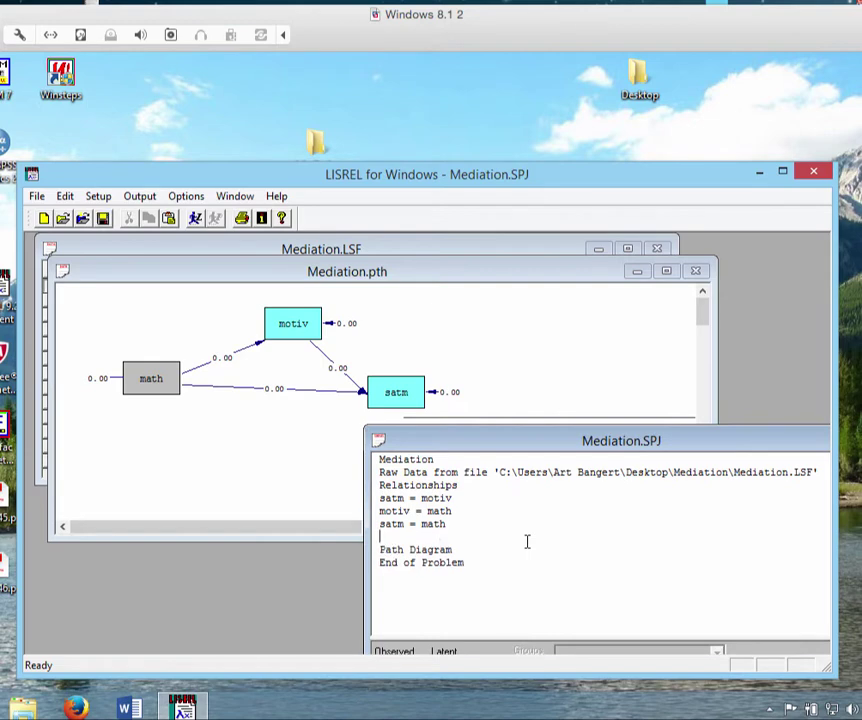
pyautogui.write('Lisrel Output EF')
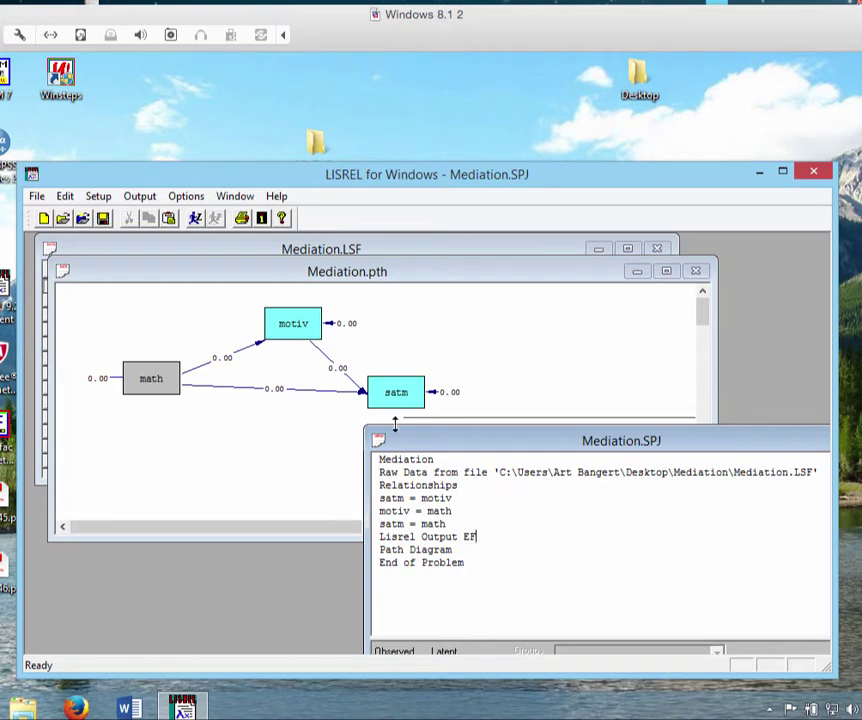
pyautogui.moveTo(400, 440); pyautogui.dragTo(170, 338)
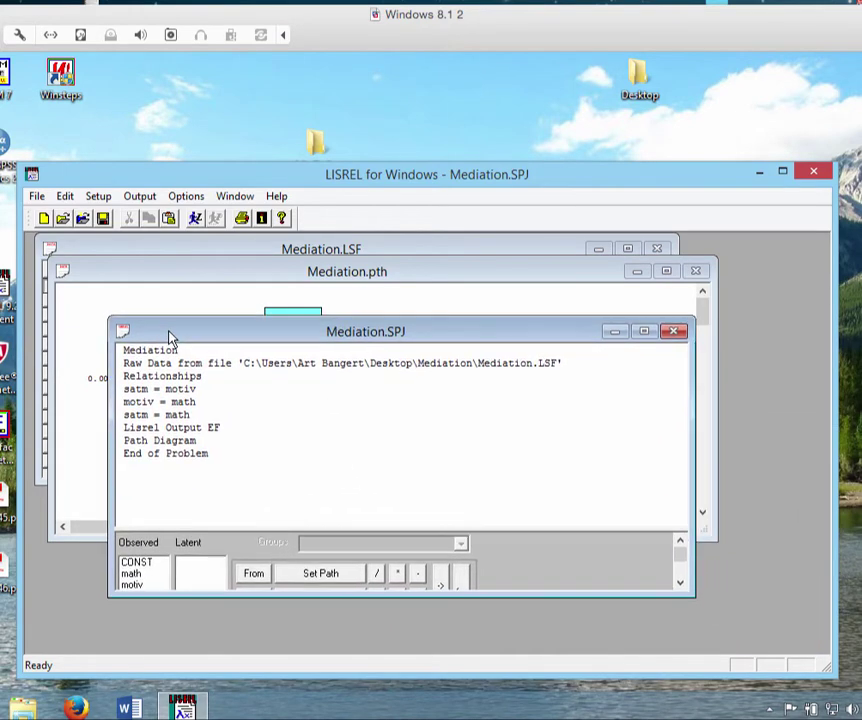
# Step: Run the Mediation model, then shift and enlarge the estimated path diagram window
pyautogui.click(196, 222)
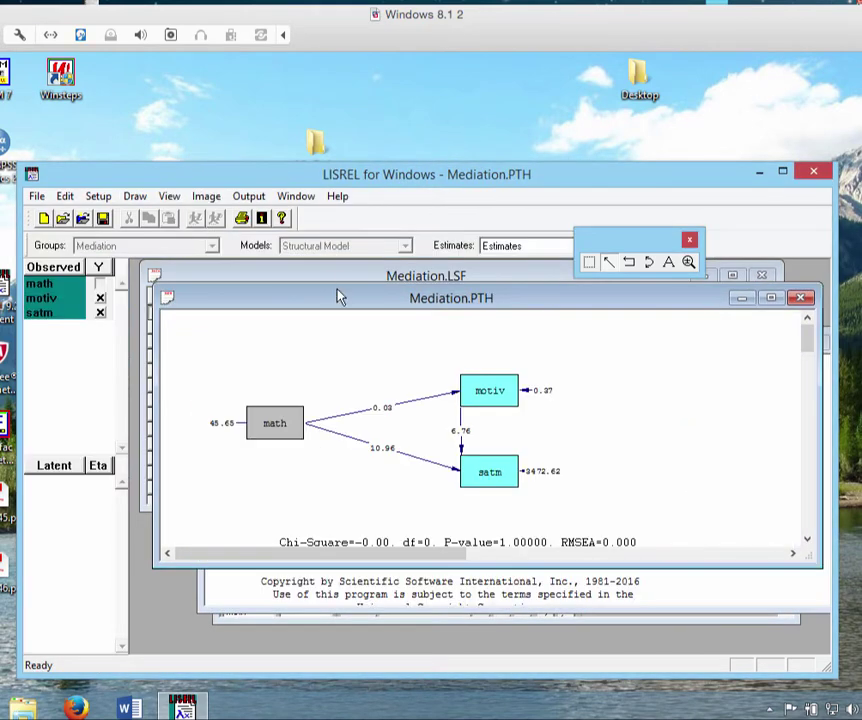
pyautogui.moveTo(340, 298); pyautogui.dragTo(310, 298)
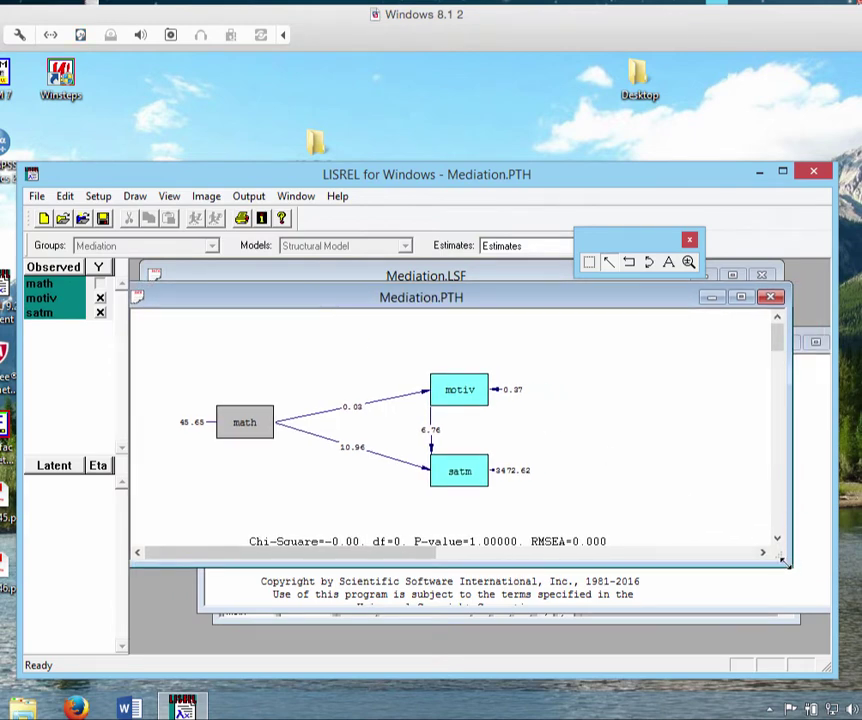
pyautogui.moveTo(786, 565); pyautogui.dragTo(825, 619)
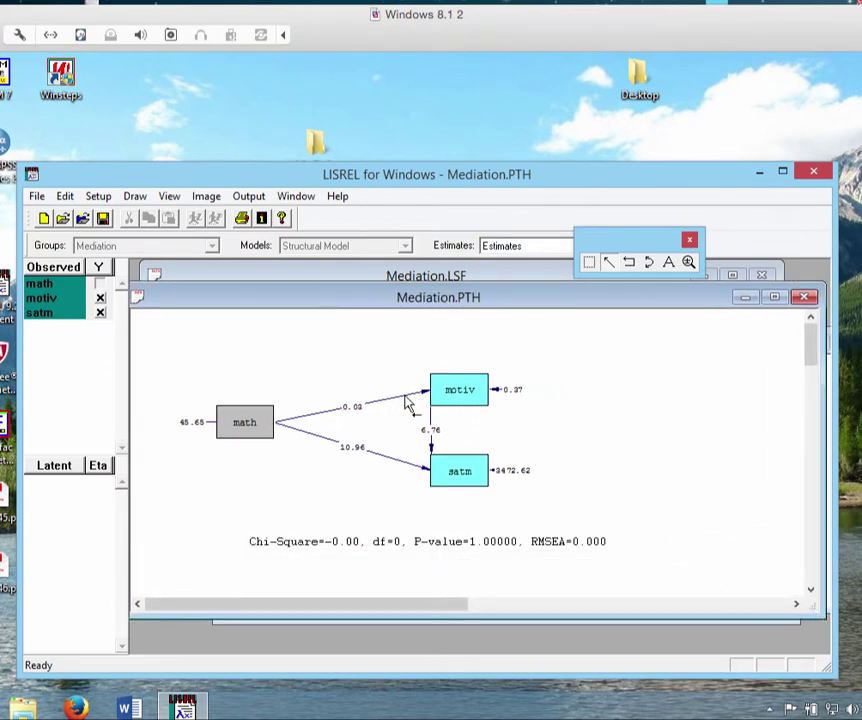
# Step: Drag math to the lower left, satm to the right, and motiv centred above them
pyautogui.moveTo(252, 427)
pyautogui.mouseDown()
pyautogui.moveTo(246, 450)
pyautogui.moveTo(248, 440)
pyautogui.mouseUp()
pyautogui.click(495, 463)
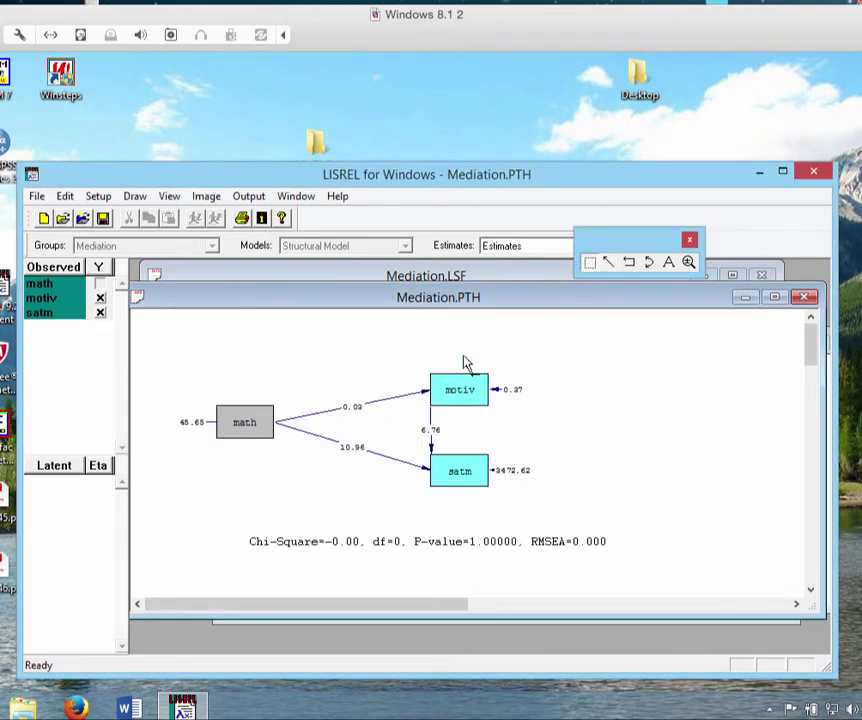
pyautogui.moveTo(246, 424); pyautogui.dragTo(241, 448)
pyautogui.click(462, 390)
pyautogui.moveTo(462, 390); pyautogui.dragTo(367, 396)
pyautogui.moveTo(464, 477); pyautogui.dragTo(512, 477)
pyautogui.moveTo(231, 459); pyautogui.dragTo(233, 479)
pyautogui.moveTo(360, 404); pyautogui.dragTo(403, 400)
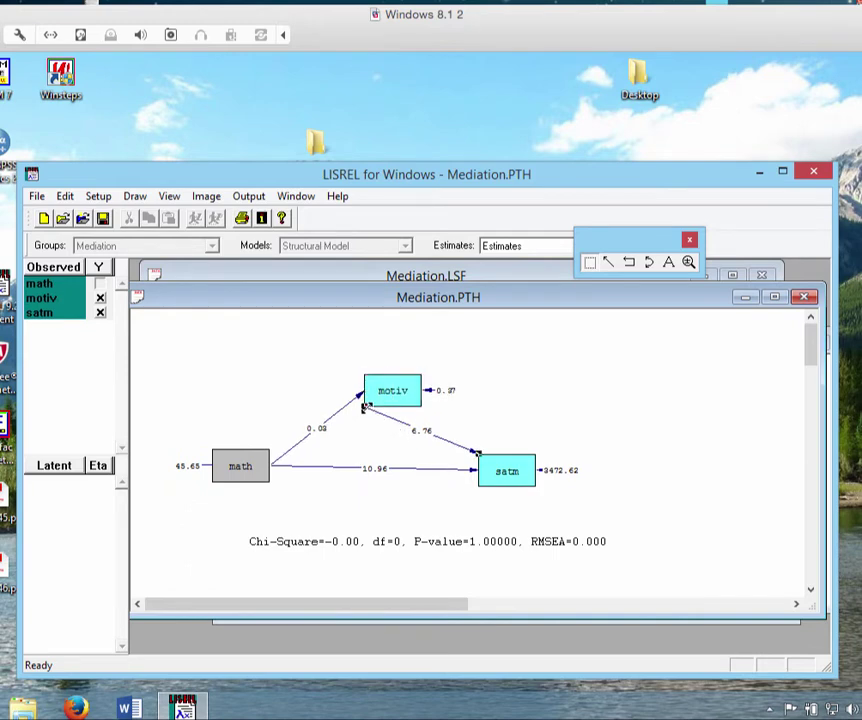
pyautogui.click(507, 472)
pyautogui.moveTo(507, 472); pyautogui.dragTo(508, 468)
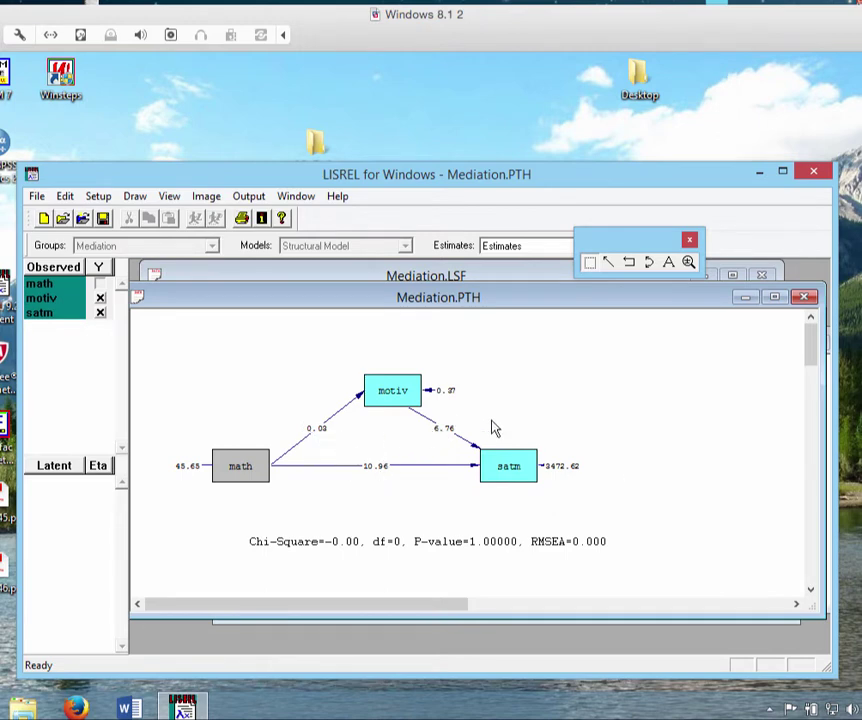
# Step: Switch to the Mediation.OUT window and move it beside the path diagram
pyautogui.click(298, 198)
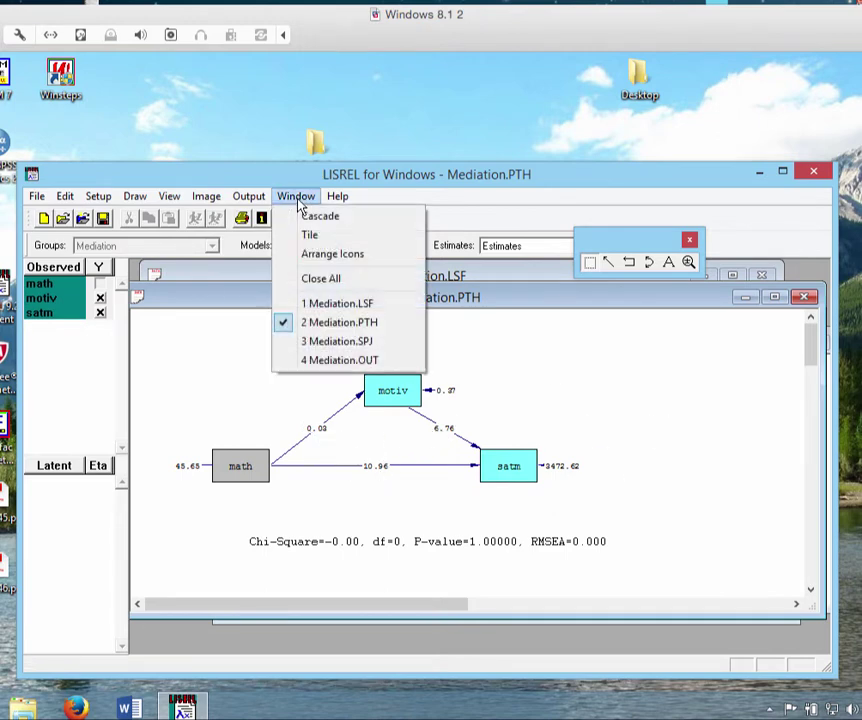
pyautogui.click(318, 361)
pyautogui.moveTo(305, 316); pyautogui.dragTo(476, 304)
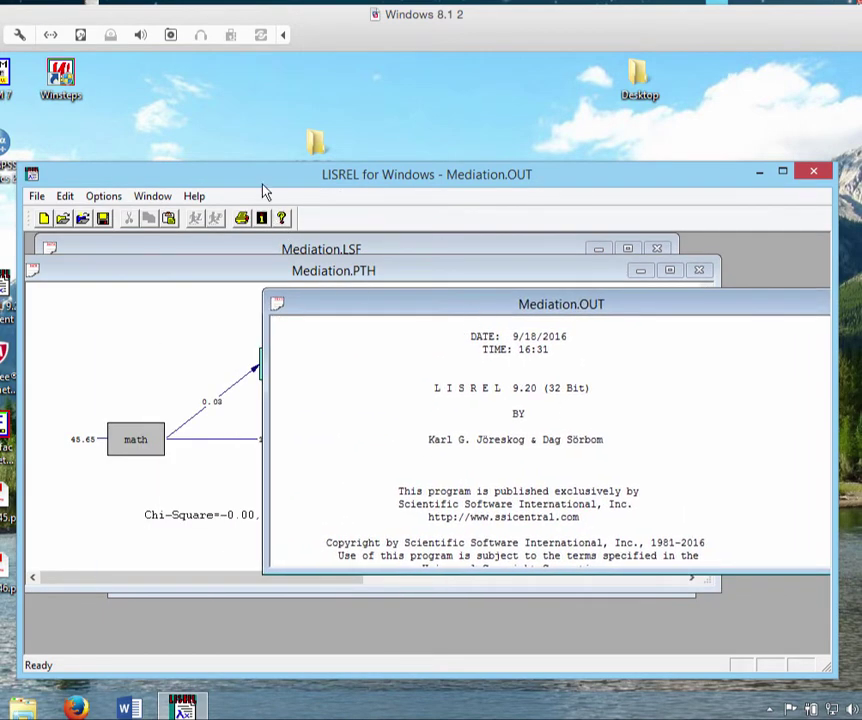
pyautogui.moveTo(263, 184); pyautogui.dragTo(240, 183)
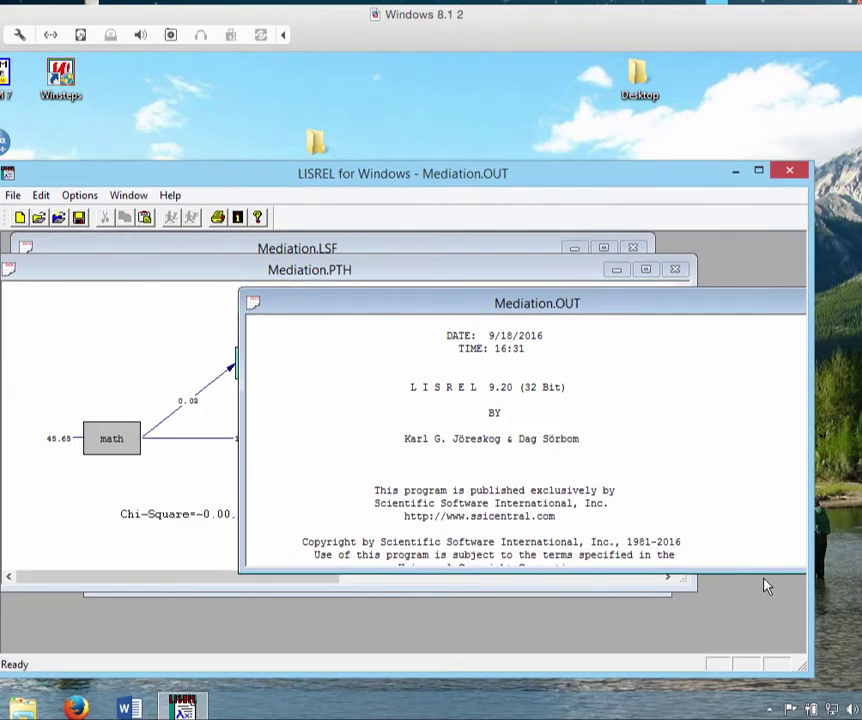
# Step: Scan the output's opening statistics and shift the output window further right
pyautogui.scroll(-9, 756, 541)
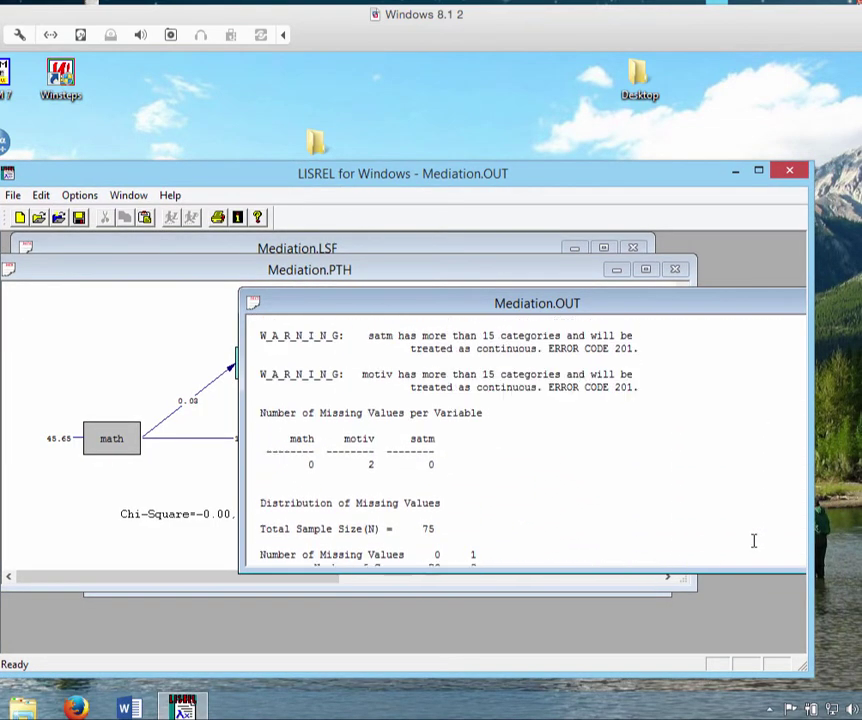
pyautogui.scroll(10, 753, 540)
pyautogui.scroll(-10, 753, 540)
pyautogui.scroll(2, 753, 540)
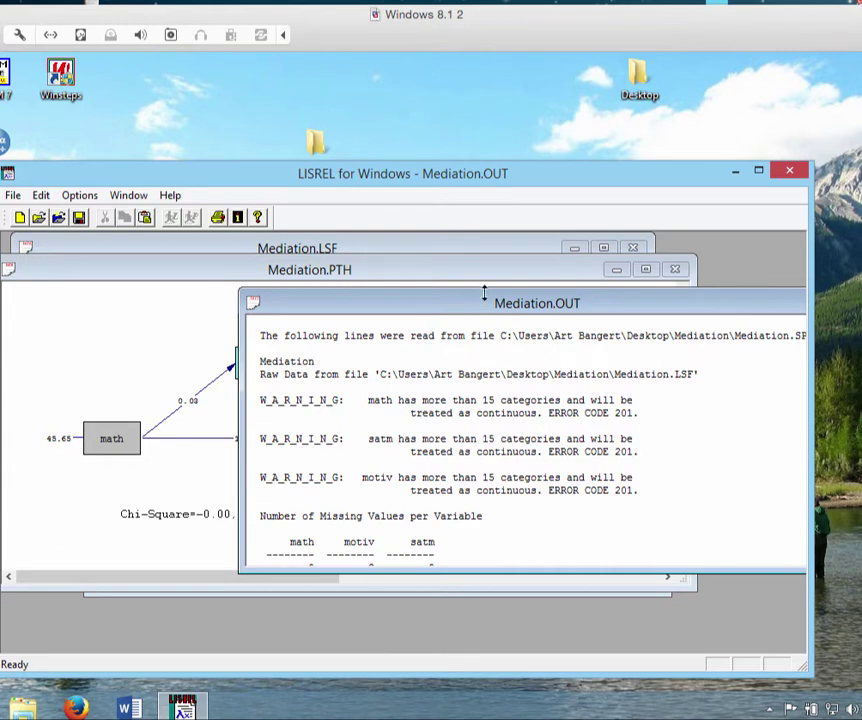
pyautogui.moveTo(459, 293); pyautogui.dragTo(552, 302)
# Step: Scroll Mediation.OUT down to the LISREL Estimates BETA and GAMMA, then move it right
pyautogui.scroll(-6, 583, 394)
pyautogui.scroll(-4, 583, 397)
pyautogui.moveTo(531, 302); pyautogui.dragTo(402, 308)
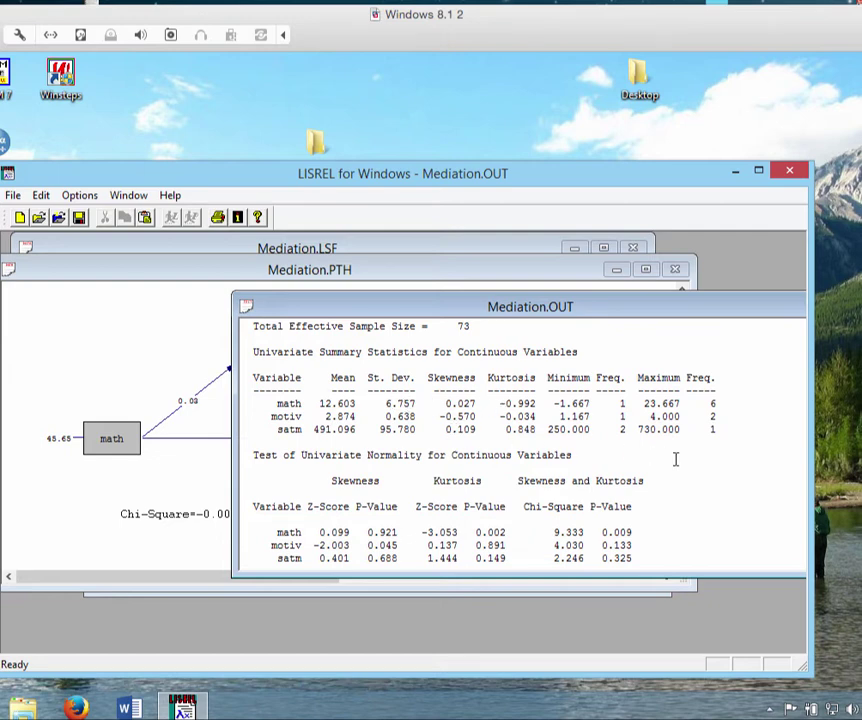
pyautogui.scroll(-3, 674, 463)
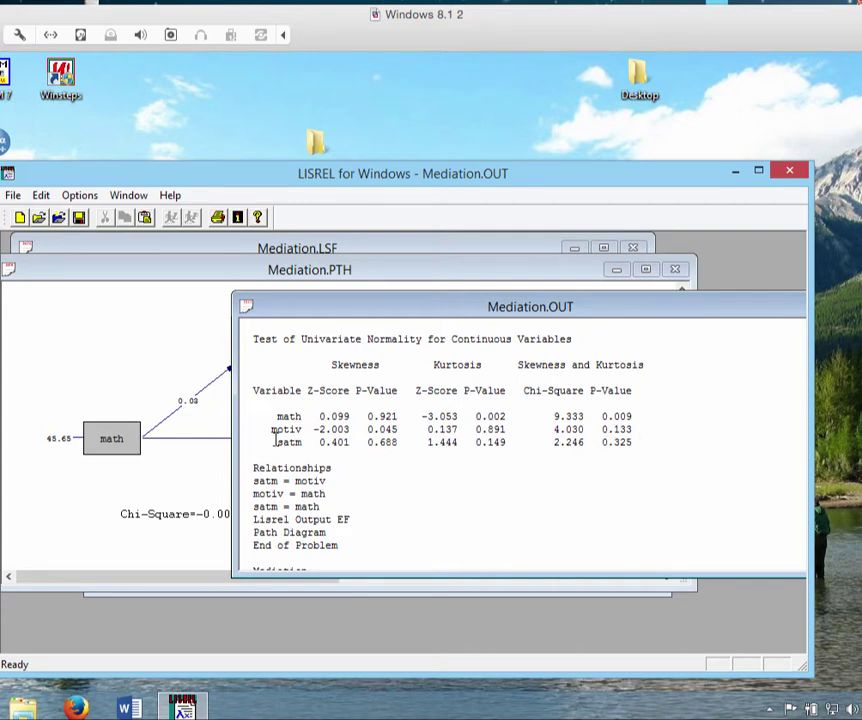
pyautogui.click(635, 442)
pyautogui.scroll(-1, 695, 442)
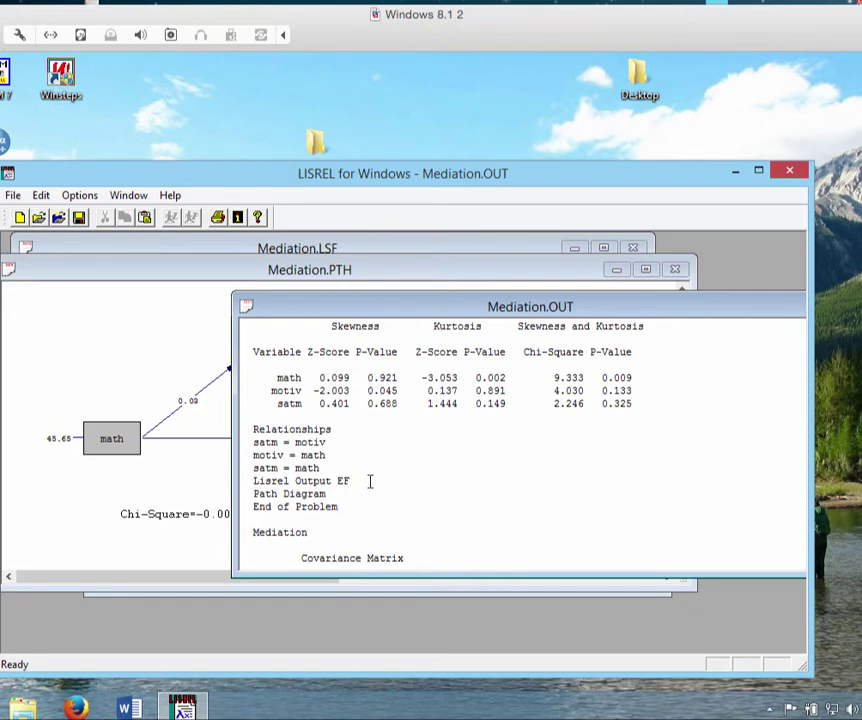
pyautogui.scroll(-4, 400, 482)
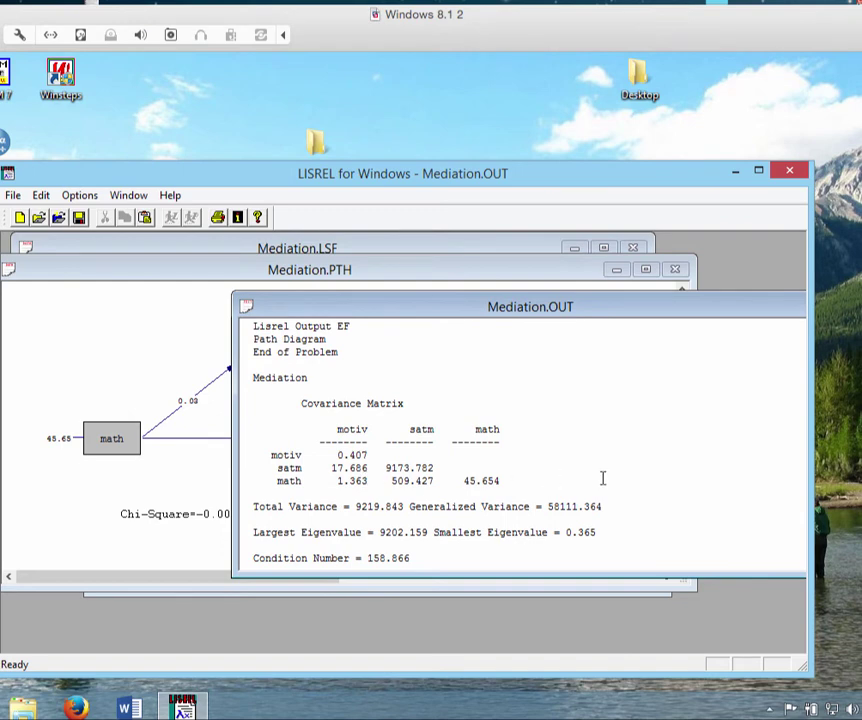
pyautogui.scroll(-4, 603, 478)
pyautogui.scroll(-2, 603, 478)
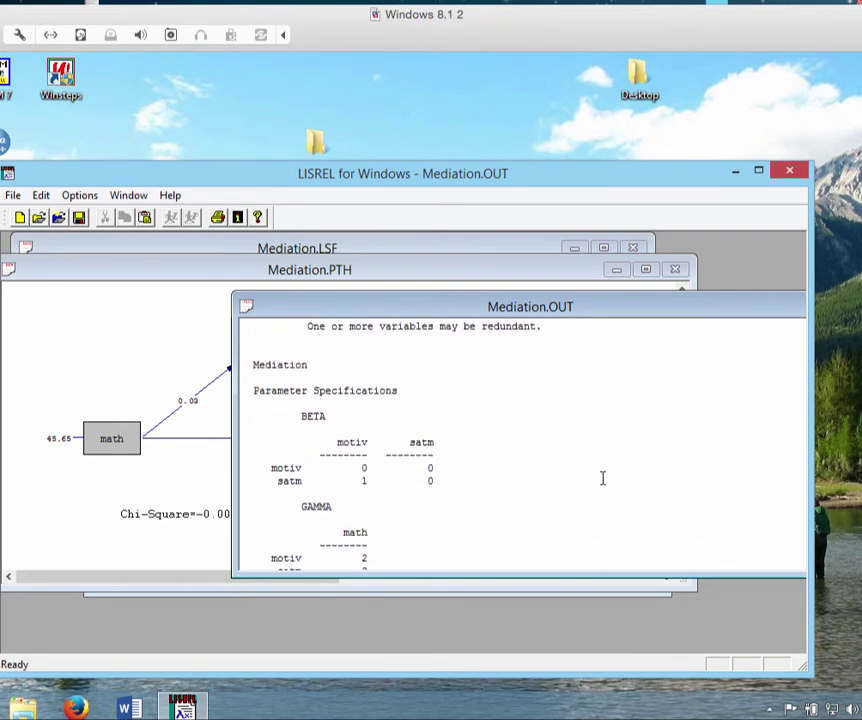
pyautogui.scroll(-12, 603, 478)
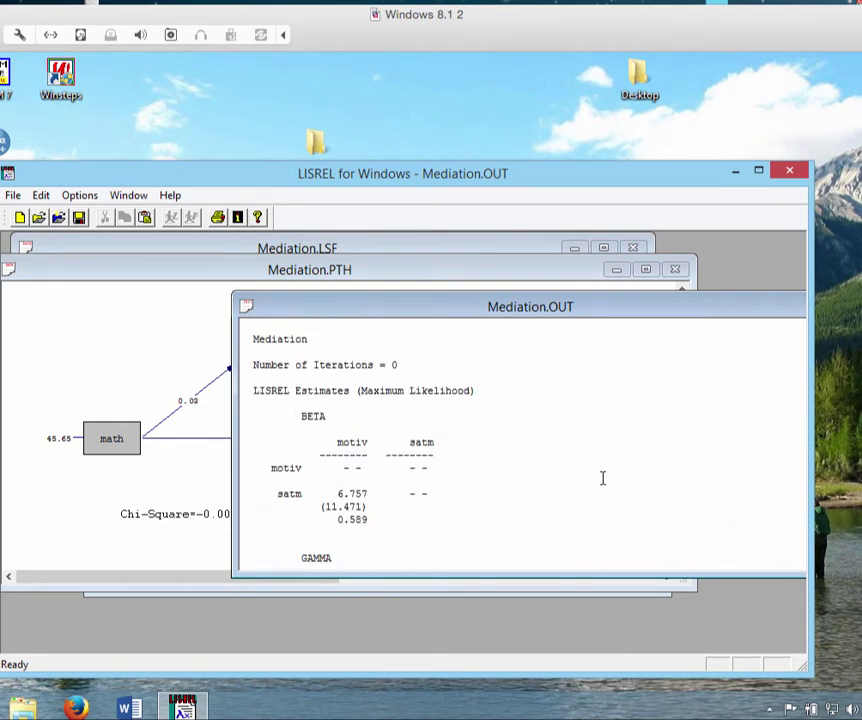
pyautogui.moveTo(390, 312); pyautogui.dragTo(545, 304)
# Step: Close the Mediation.LSF data window
pyautogui.click(233, 285)
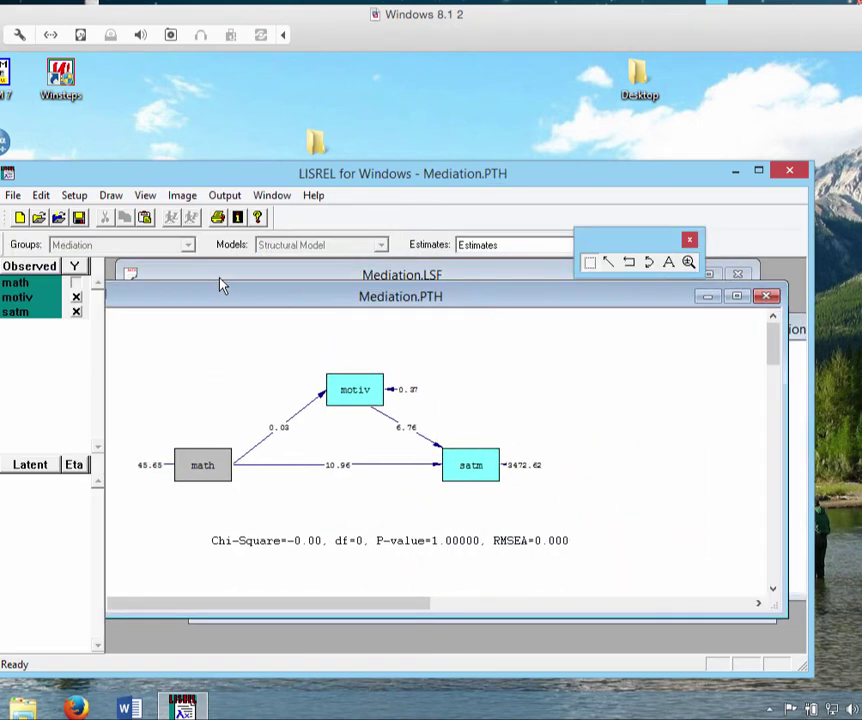
pyautogui.click(495, 275)
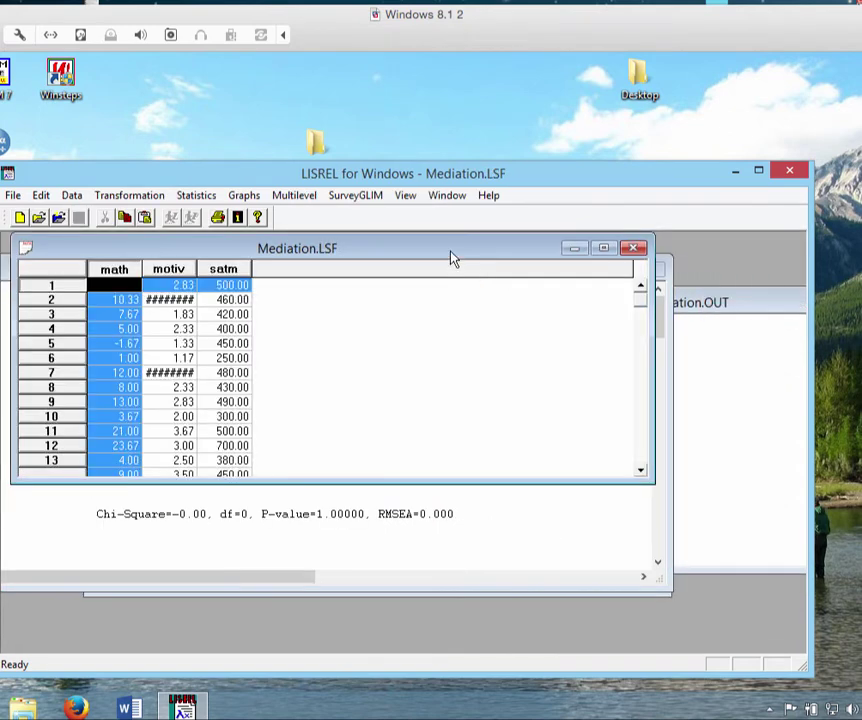
pyautogui.click(624, 248)
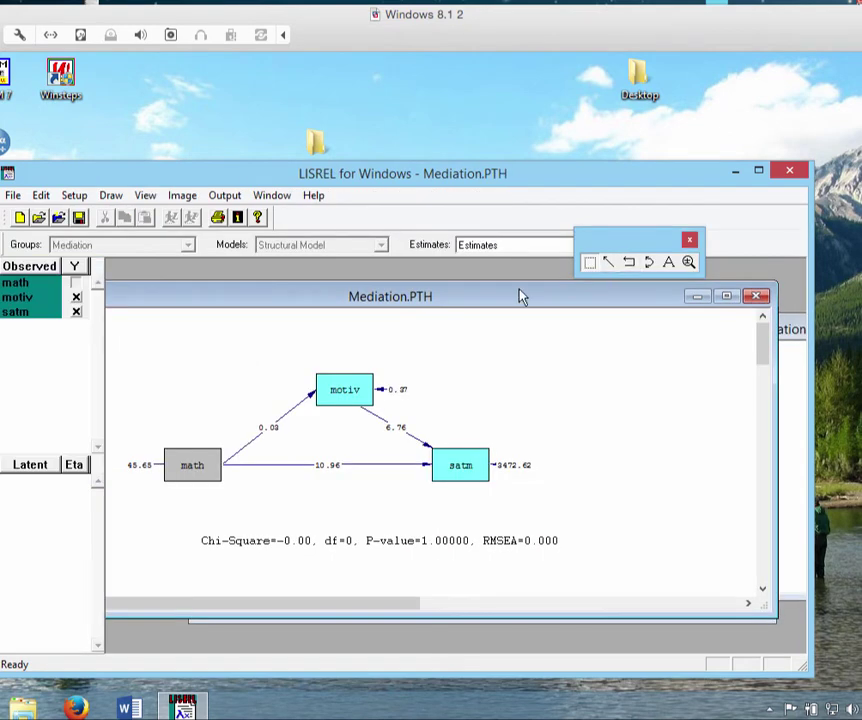
# Step: Enlarge the LISREL window and place the full path diagram left of Mediation.OUT
pyautogui.moveTo(523, 298); pyautogui.dragTo(348, 306)
pyautogui.click(631, 320)
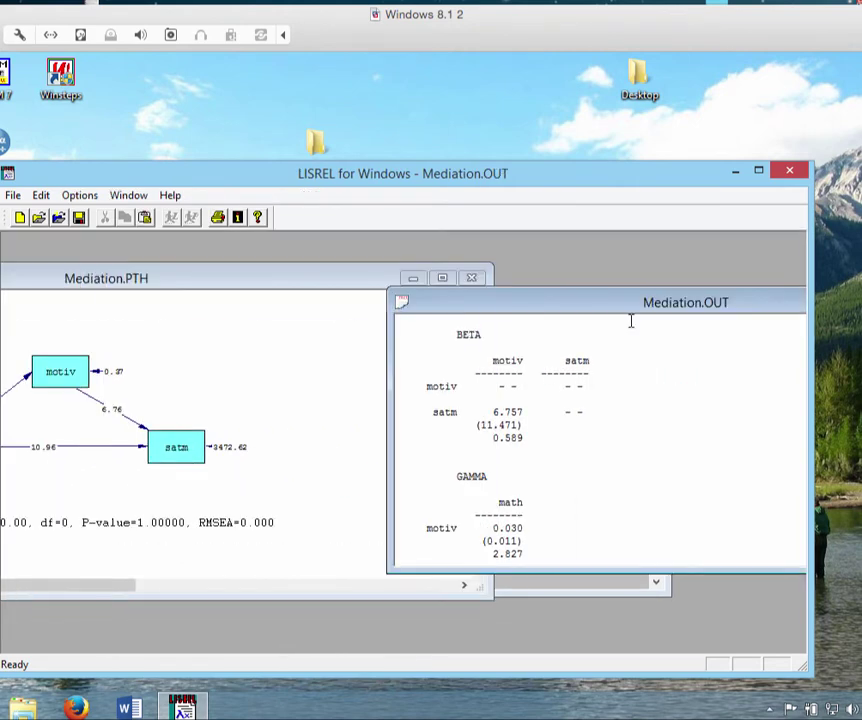
pyautogui.moveTo(523, 308); pyautogui.dragTo(593, 285)
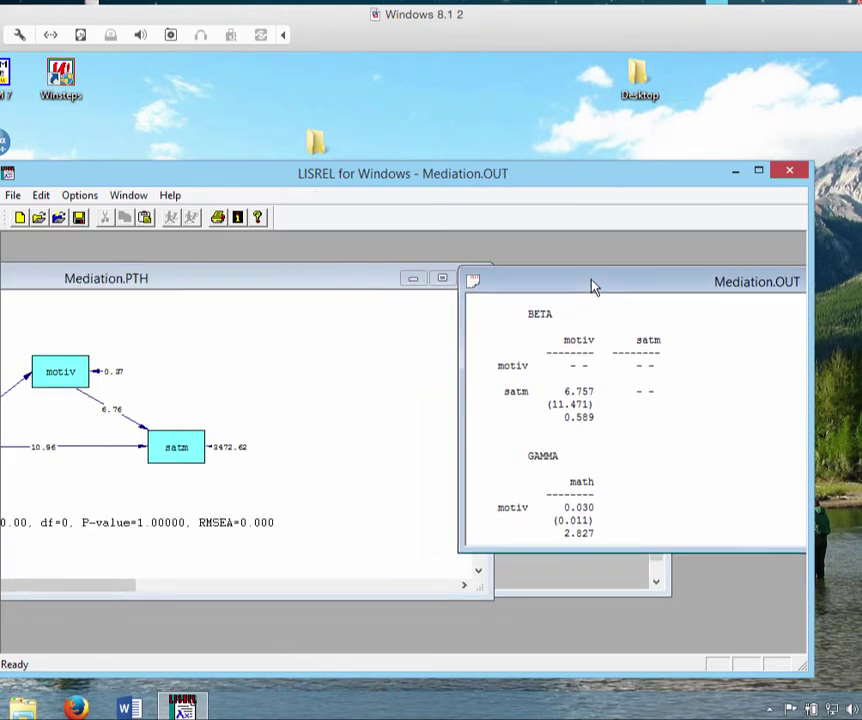
pyautogui.click(330, 283)
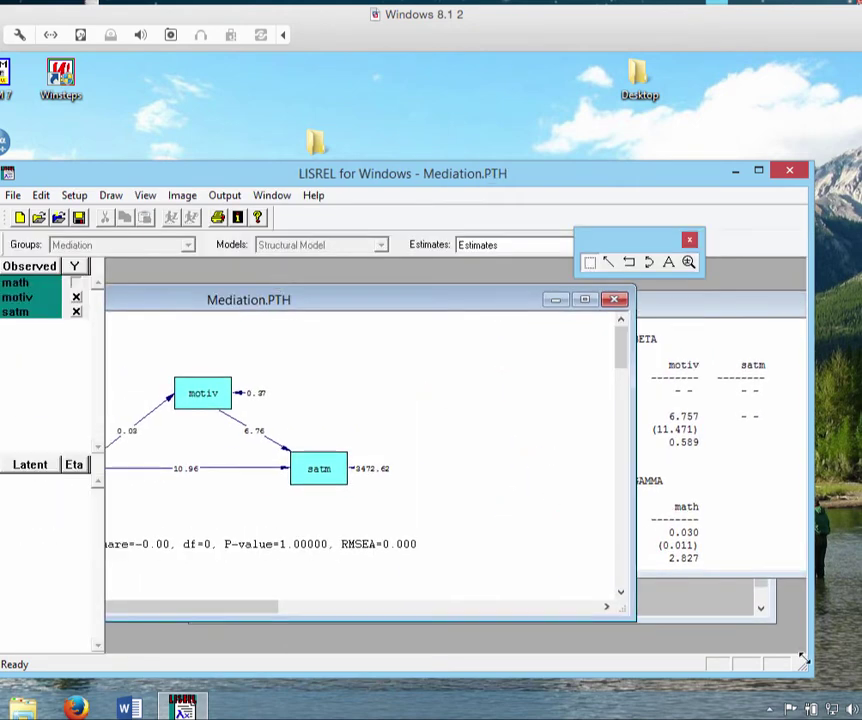
pyautogui.moveTo(802, 660); pyautogui.dragTo(858, 686)
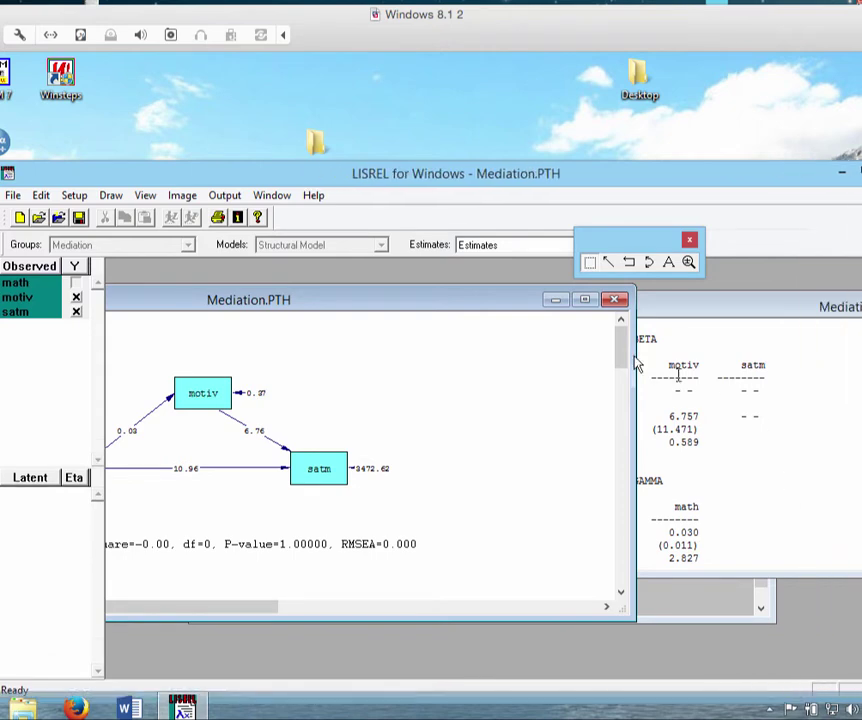
pyautogui.moveTo(481, 302); pyautogui.dragTo(556, 298)
pyautogui.click(737, 310)
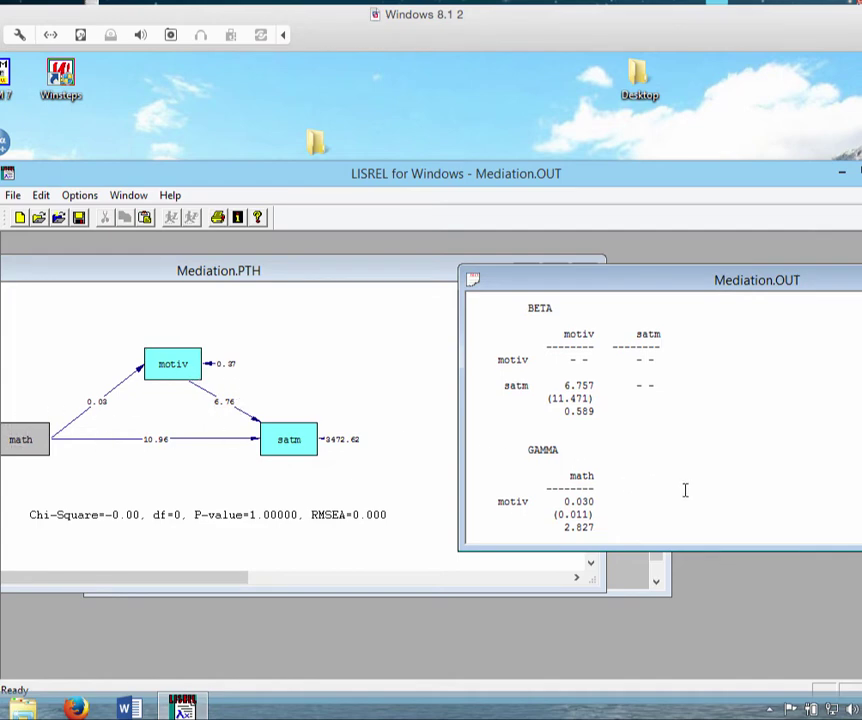
# Step: Scroll to the GAMMA estimates: math→motiv 0.030 and math→satm 10.957
pyautogui.scroll(-3, 683, 489)
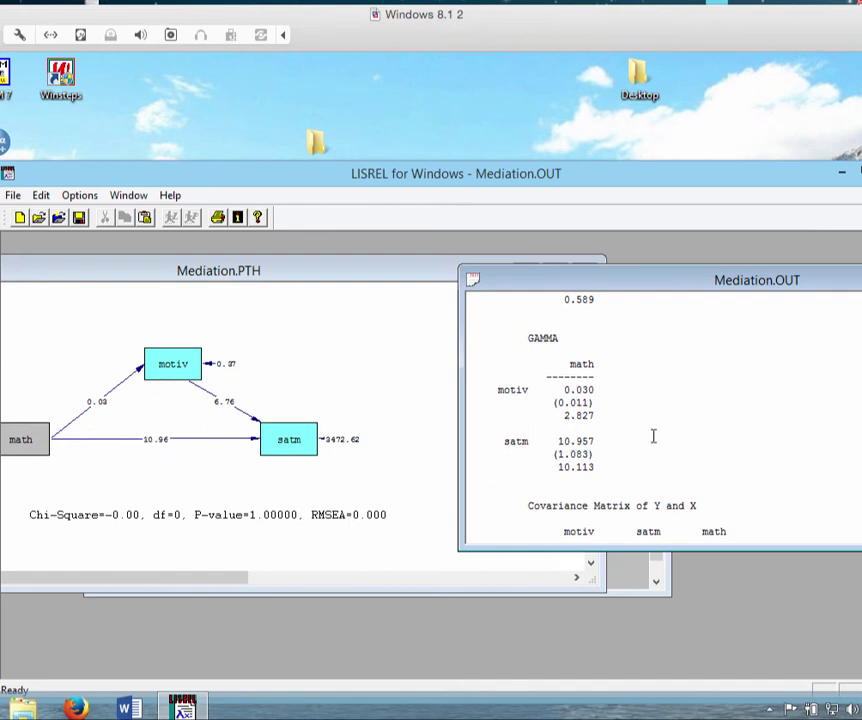
# Step: Scroll through PHI, PSI and Reduced Form to the Log-likelihood Values (AIC 1031.819)
pyautogui.scroll(-5, 654, 436)
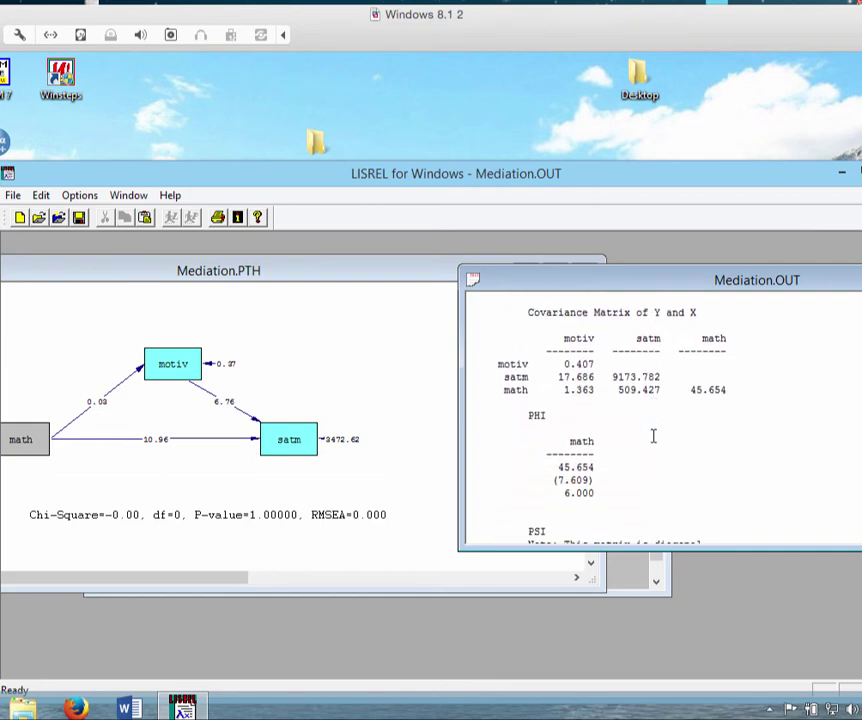
pyautogui.scroll(-3, 654, 436)
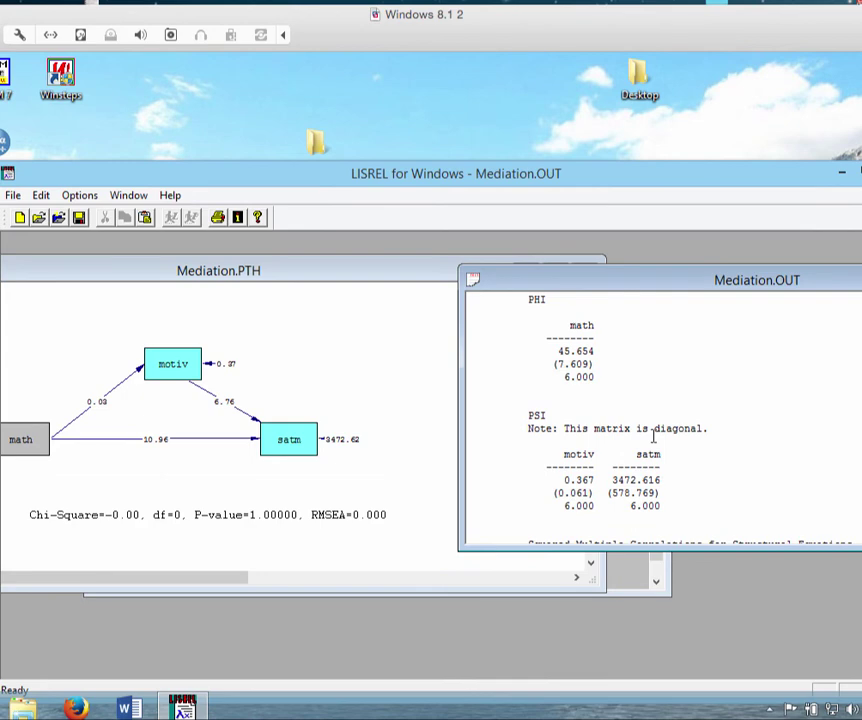
pyautogui.scroll(-3, 654, 436)
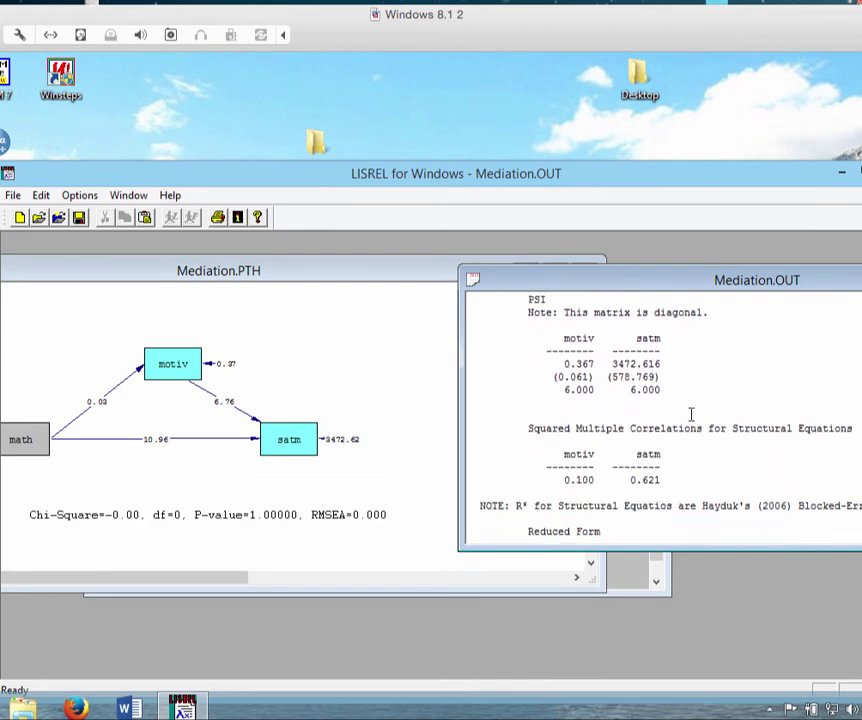
pyautogui.scroll(-6, 690, 414)
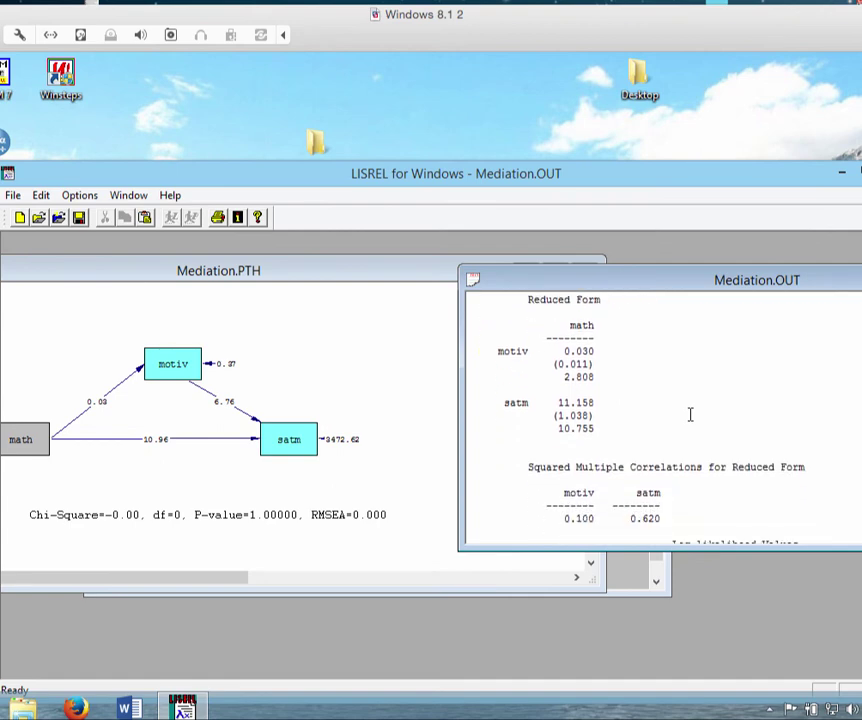
pyautogui.scroll(1, 690, 414)
pyautogui.scroll(-2, 689, 413)
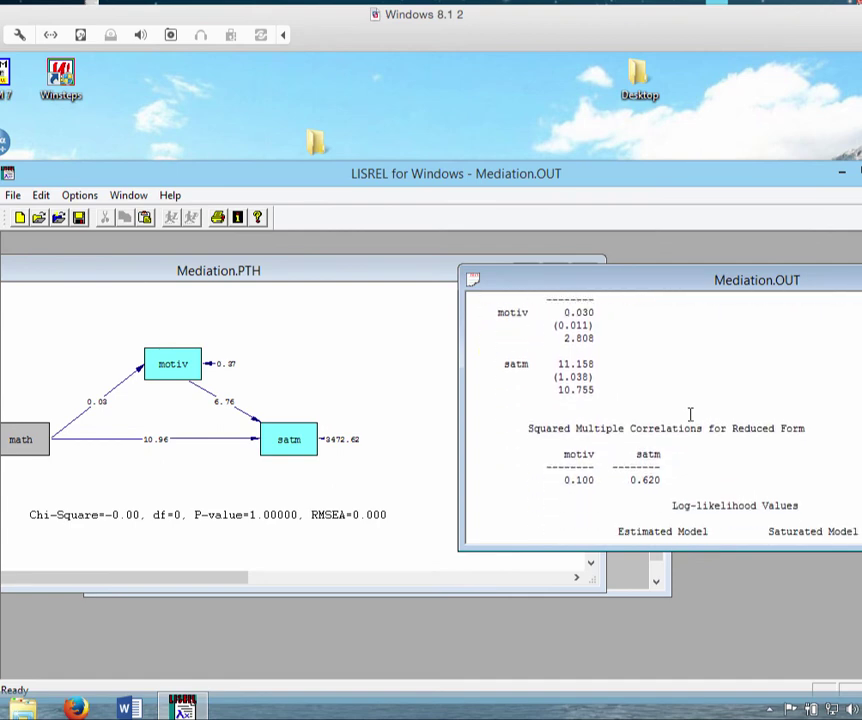
pyautogui.scroll(-2, 689, 413)
pyautogui.scroll(4, 689, 414)
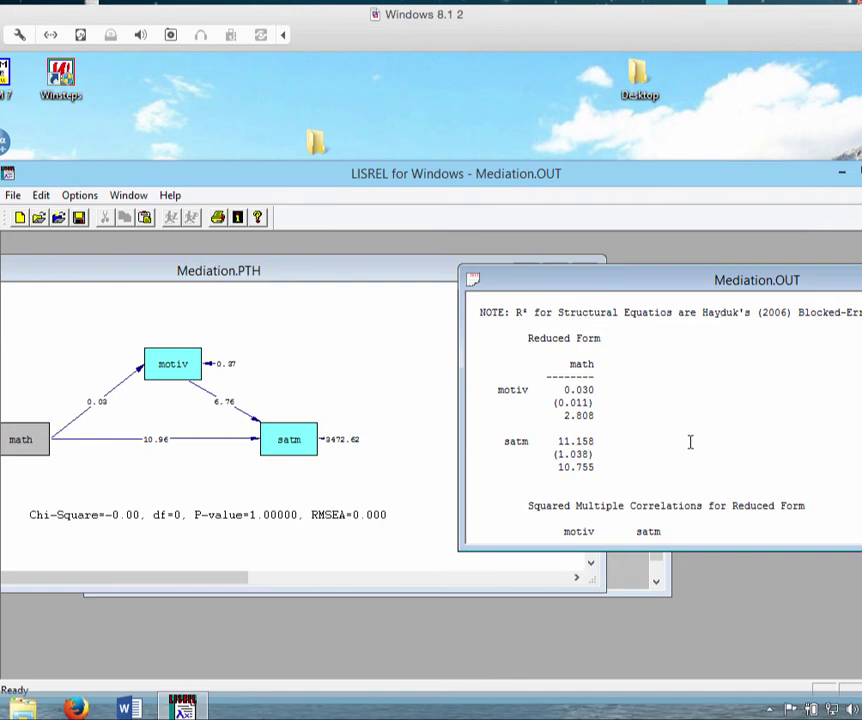
pyautogui.scroll(-15, 690, 442)
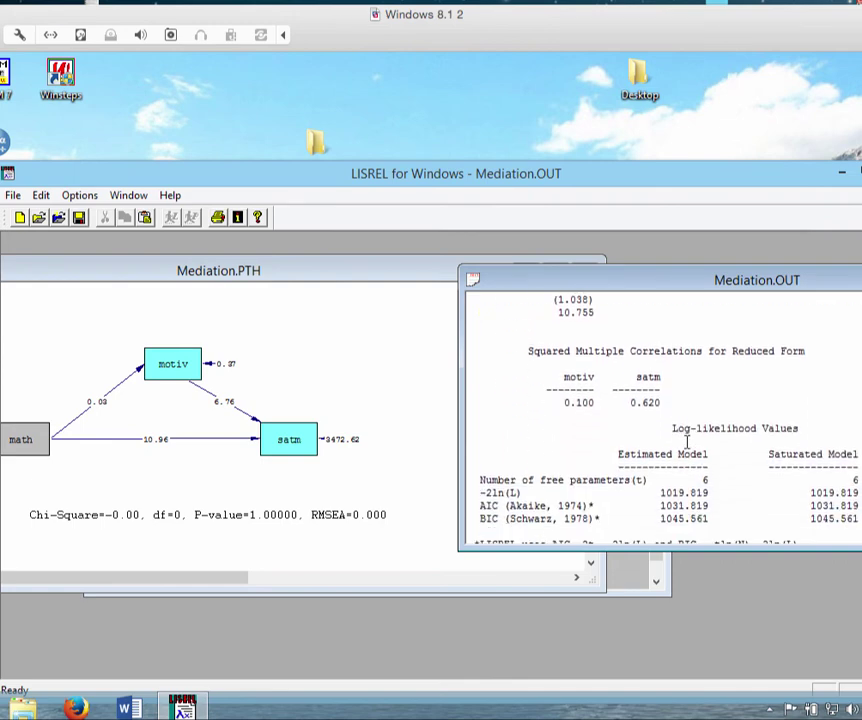
# Step: Nudge the output up-left and scroll to Total Effects of math: motiv 0.030, satm 11.158
pyautogui.scroll(-1, 684, 441)
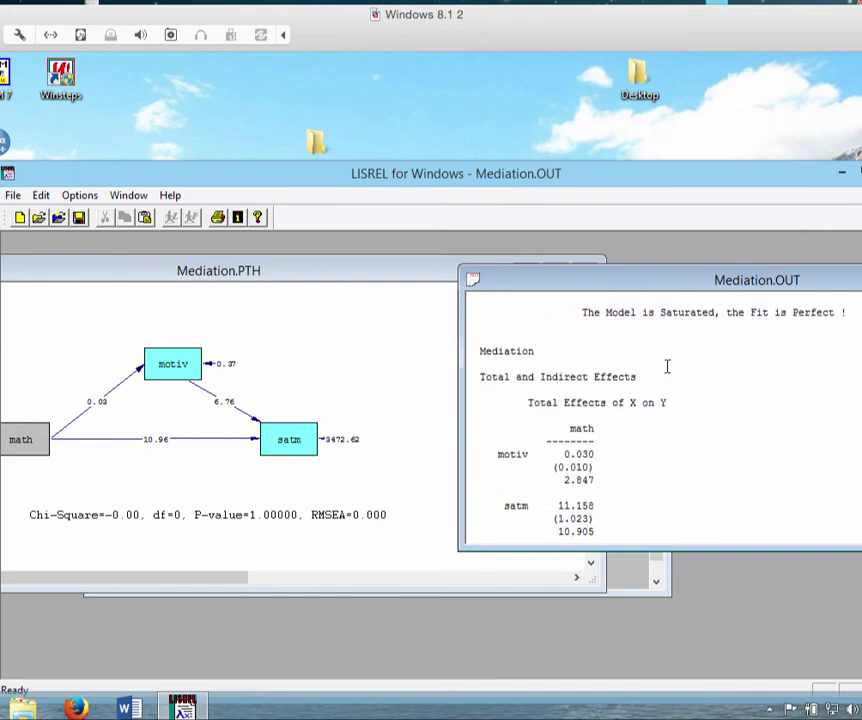
pyautogui.moveTo(605, 290)
pyautogui.mouseDown()
pyautogui.moveTo(572, 275)
pyautogui.moveTo(596, 275)
pyautogui.mouseUp()
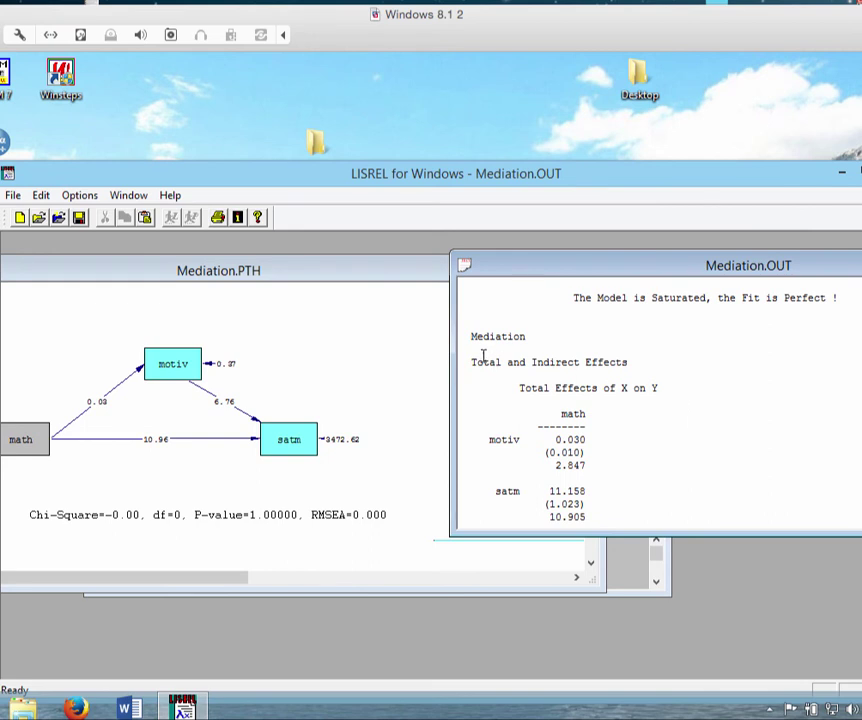
pyautogui.scroll(-1, 707, 393)
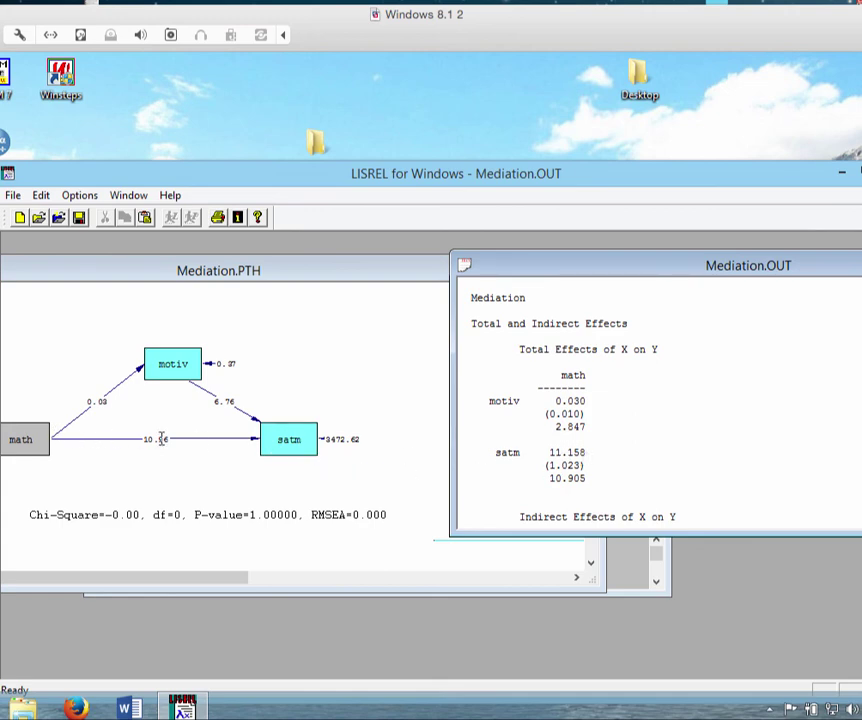
pyautogui.scroll(-1, 660, 460)
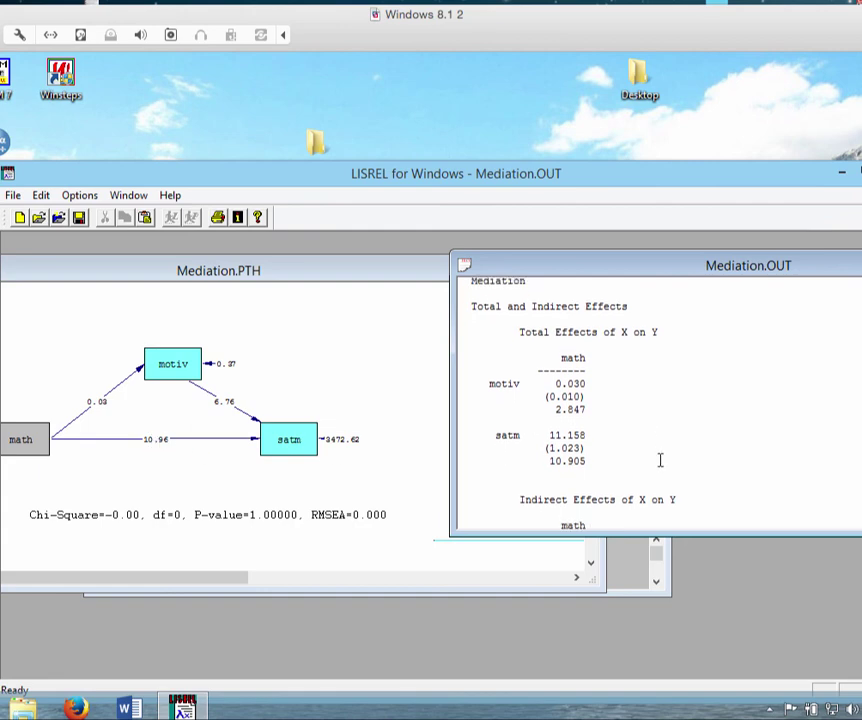
pyautogui.scroll(-1, 660, 460)
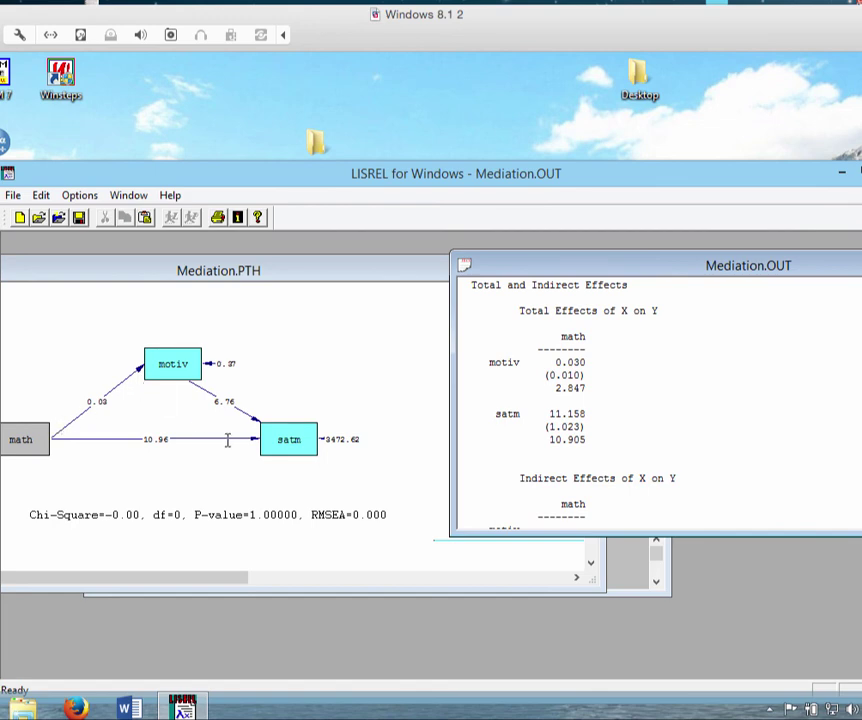
# Step: Scroll to the output's end: indirect effect math→satm 0.202, motiv→satm total 6.757
pyautogui.scroll(-3, 706, 452)
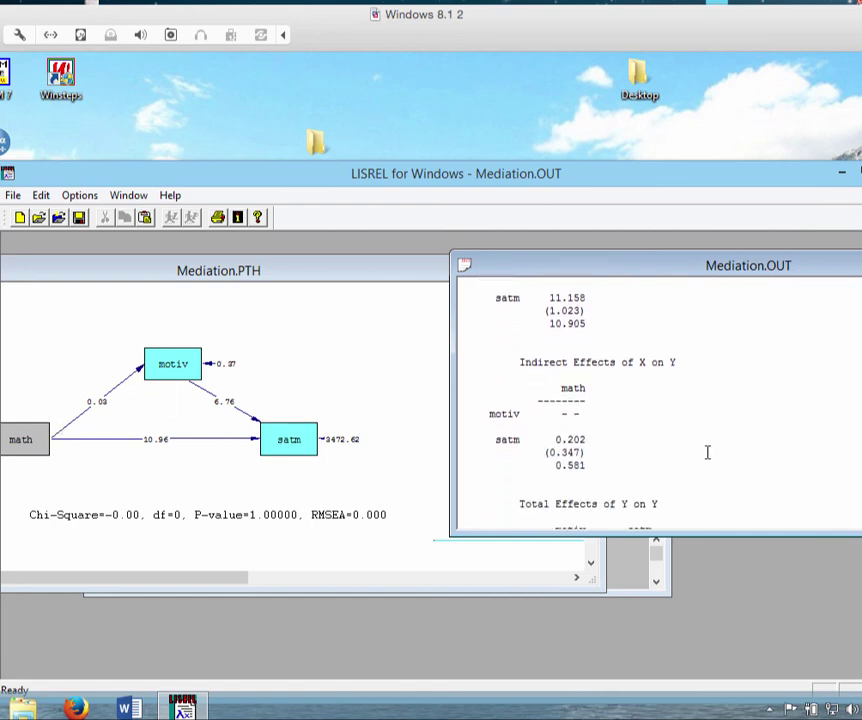
pyautogui.scroll(1, 707, 452)
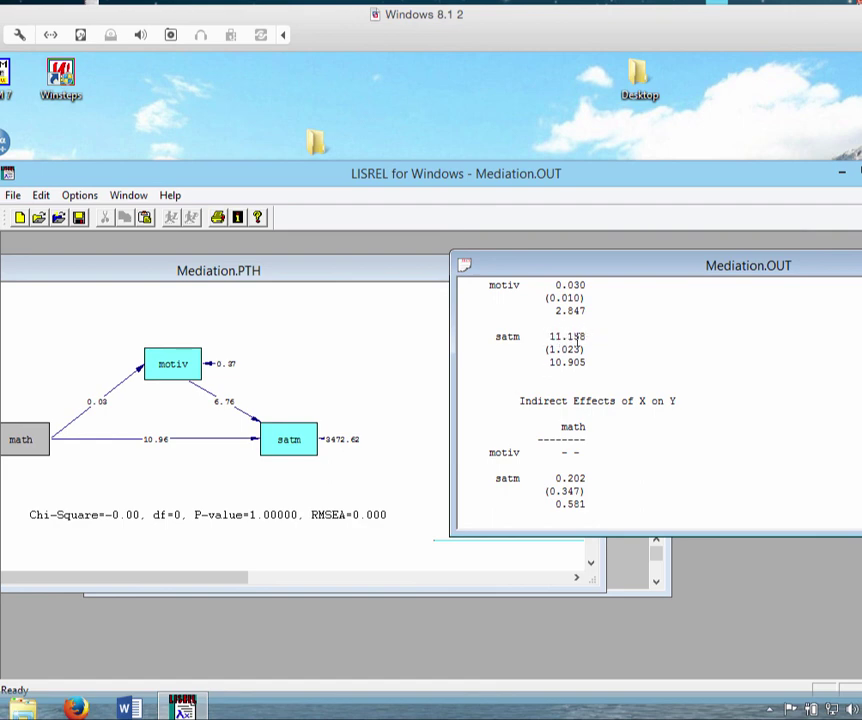
pyautogui.scroll(-3, 632, 441)
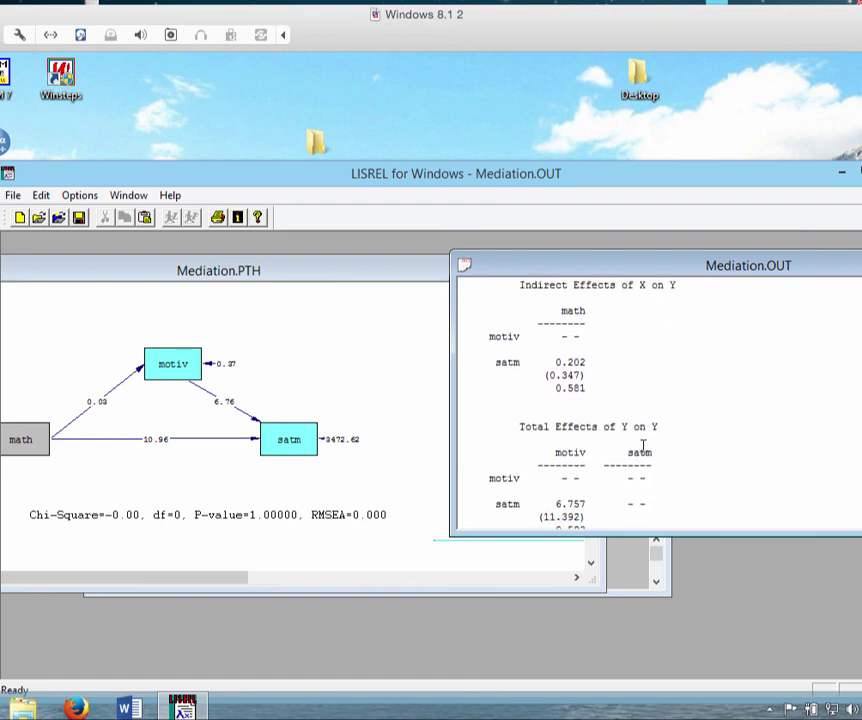
pyautogui.scroll(-2, 640, 445)
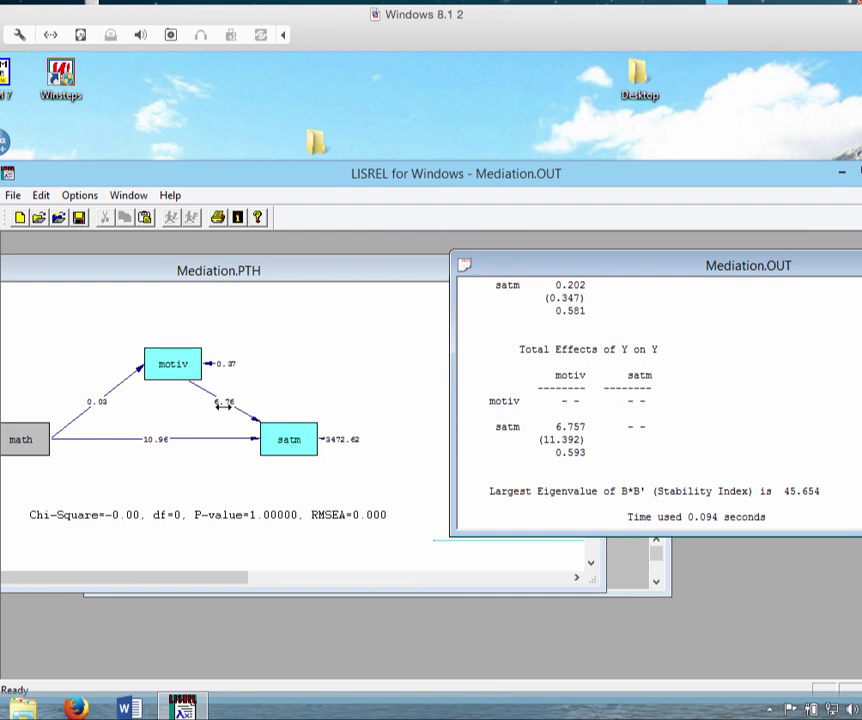
pyautogui.scroll(3, 607, 479)
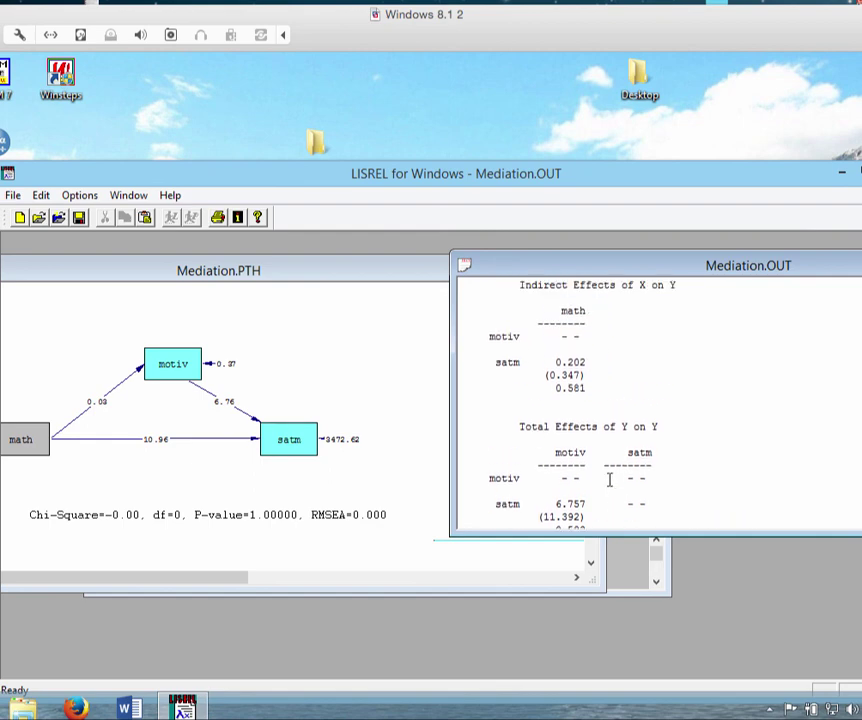
pyautogui.scroll(1, 756, 482)
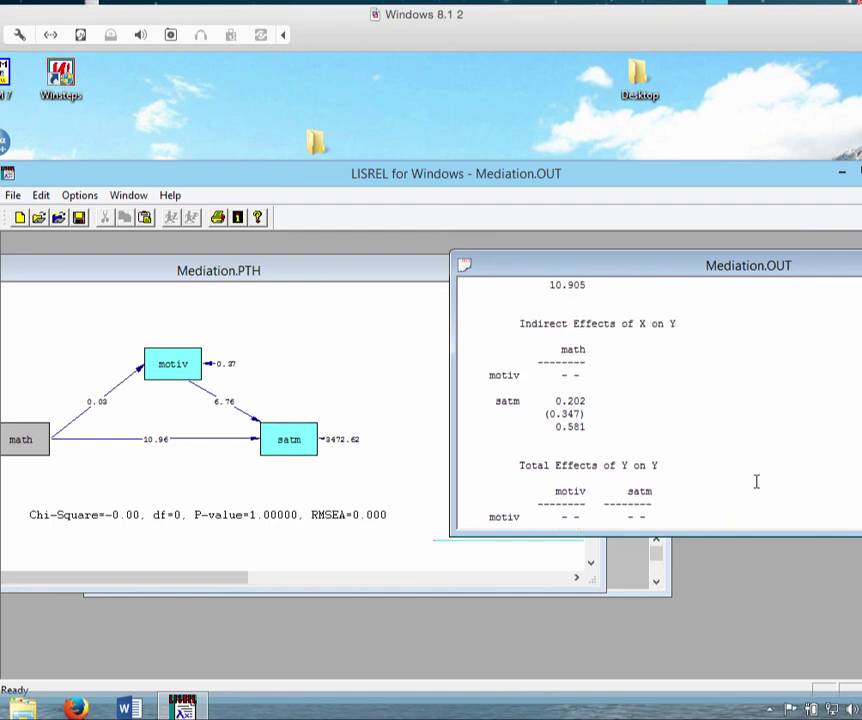
pyautogui.scroll(-1, 756, 482)
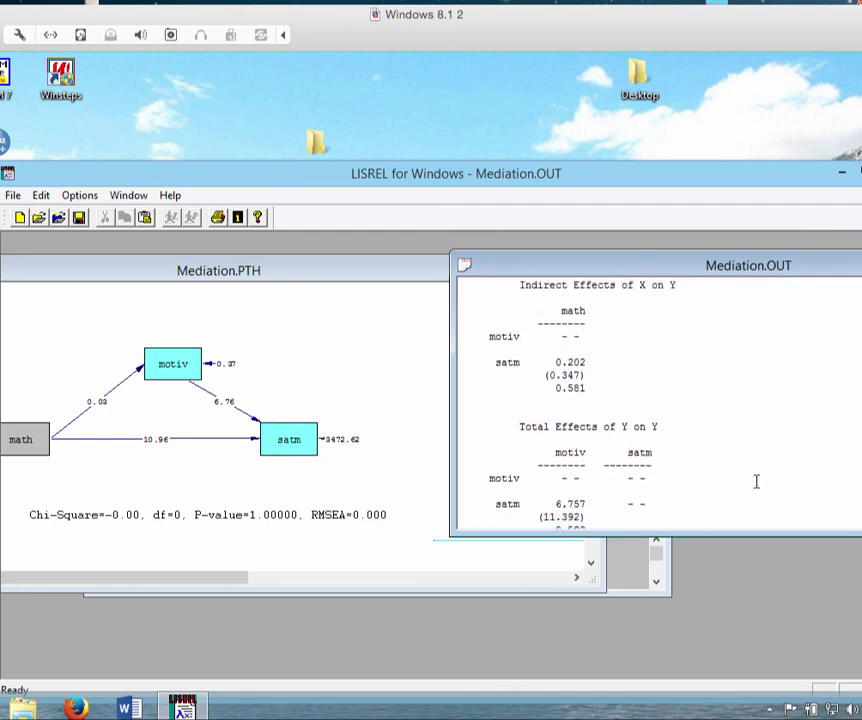